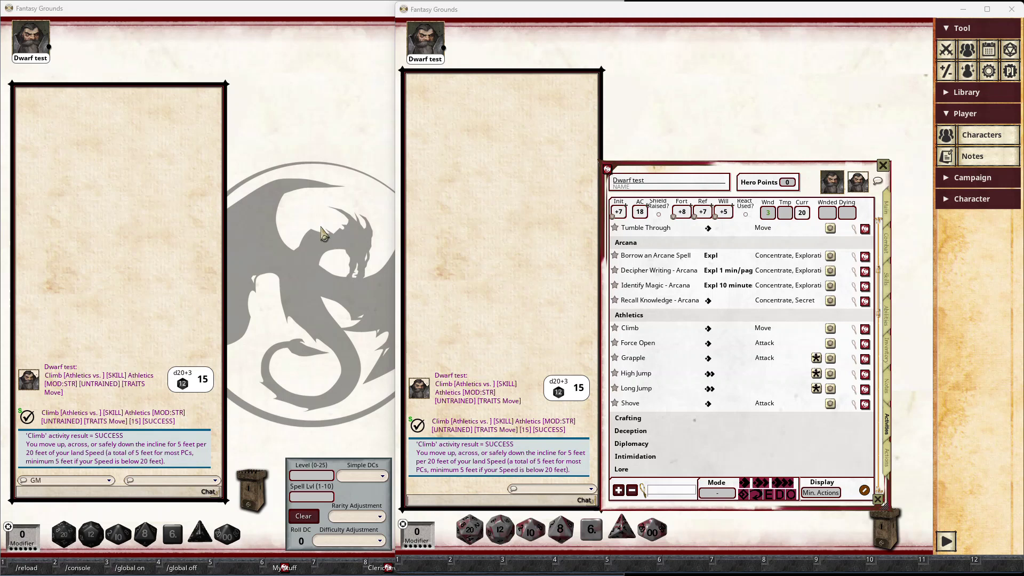
In the GM window, shift the DC calculator panel slightly closer to the dice tower and lock its position
{"action": "left_click", "coordinate": [323, 234]}
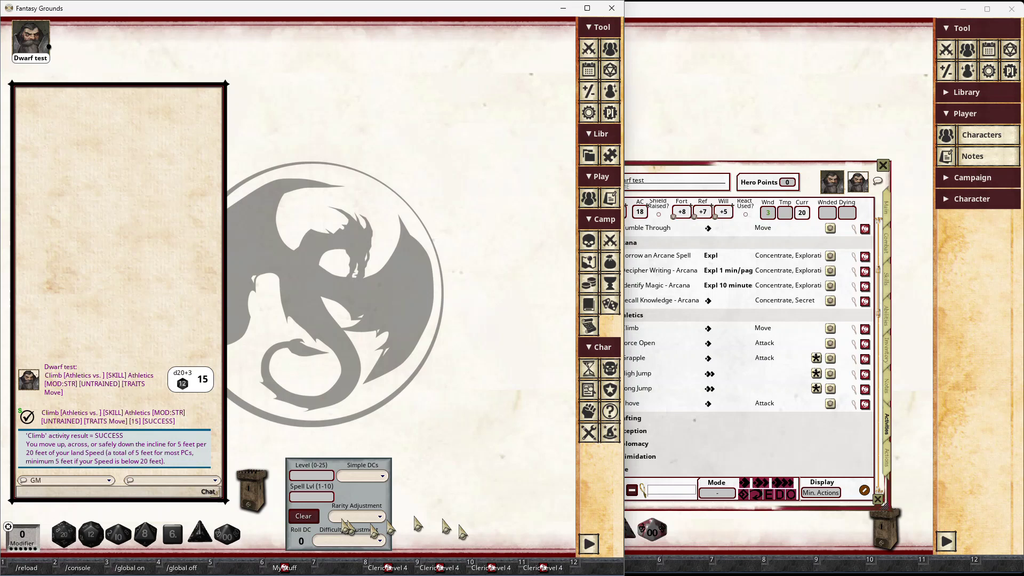
{"action": "left_click_drag", "start_coordinate": [365, 496], "coordinate": [352, 495]}
{"action": "right_click", "coordinate": [352, 496]}
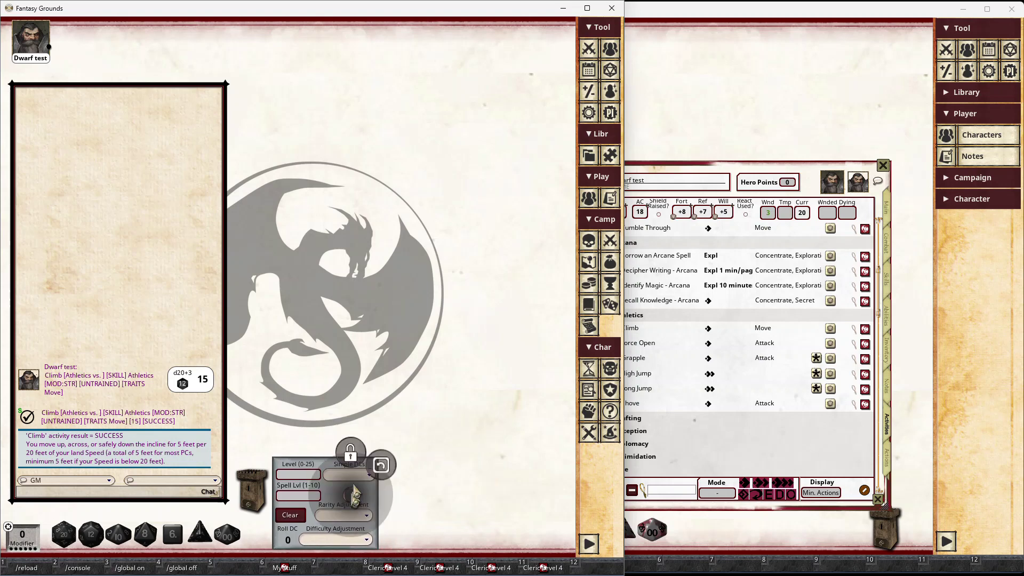
{"action": "left_click", "coordinate": [350, 452]}
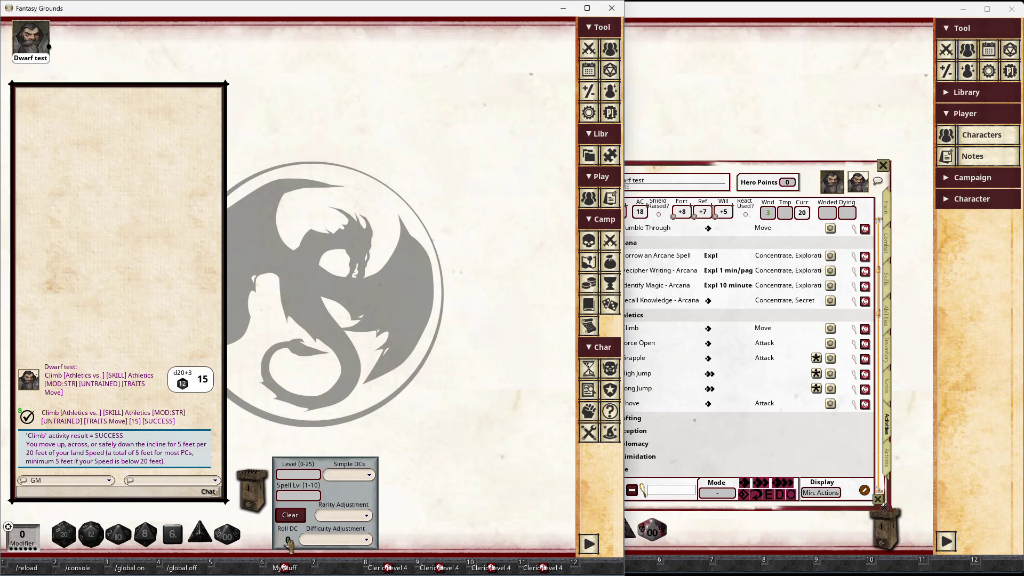
Try the DC calculator with level 5, clear it, and try spell level 3
{"action": "left_click_drag", "start_coordinate": [288, 543], "coordinate": [477, 395]}
{"action": "left_click", "coordinate": [307, 475]}
{"action": "type", "text": "5"}
{"action": "left_click", "coordinate": [291, 518]}
{"action": "left_click", "coordinate": [300, 497]}
{"action": "type", "text": "3"}
Try the 20:Expert simple DC with the +10:Unique rarity and a difficulty adjustment, and clear the calculator
{"action": "left_click", "coordinate": [369, 476]}
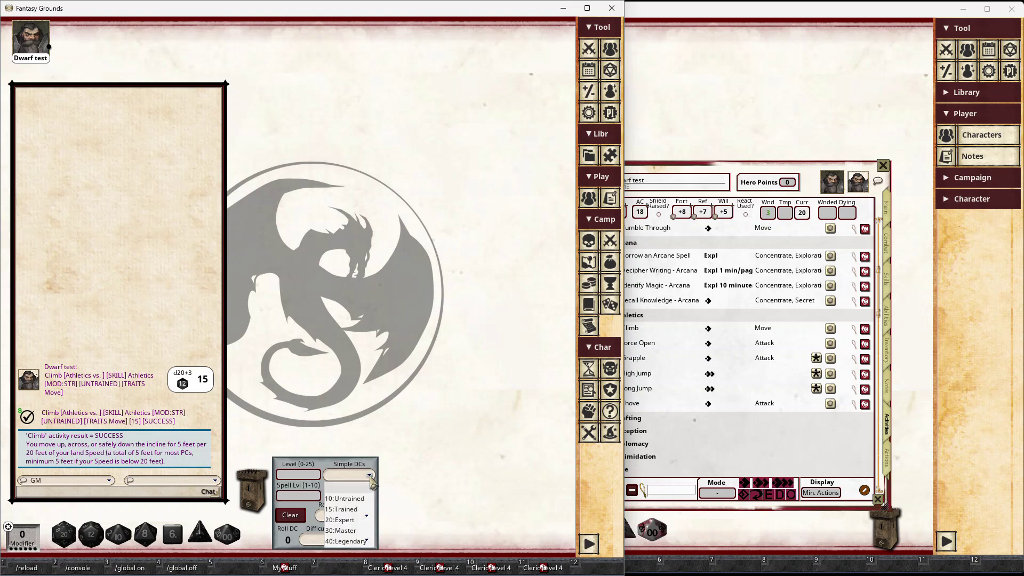
{"action": "left_click", "coordinate": [347, 520]}
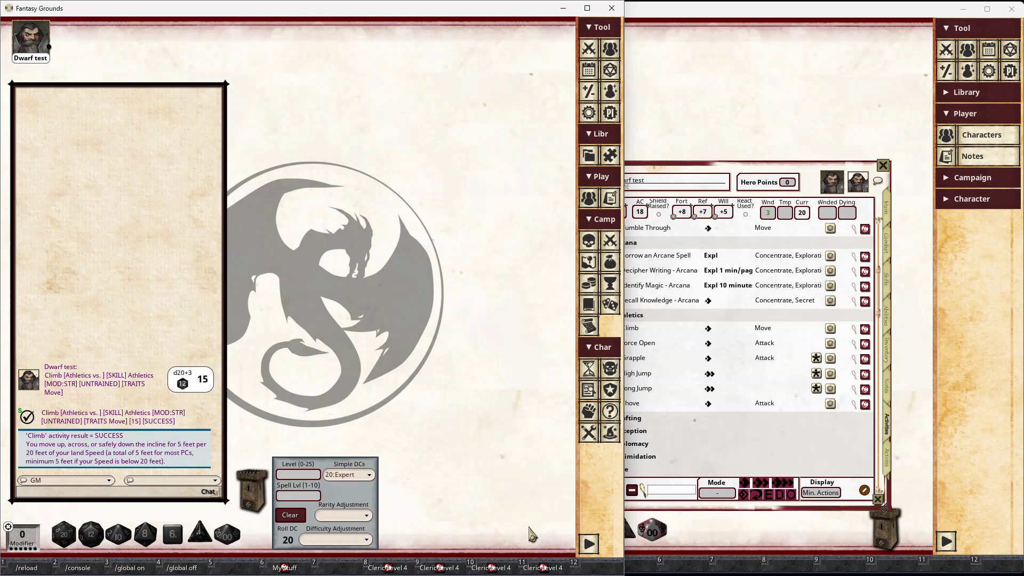
{"action": "left_click", "coordinate": [367, 516]}
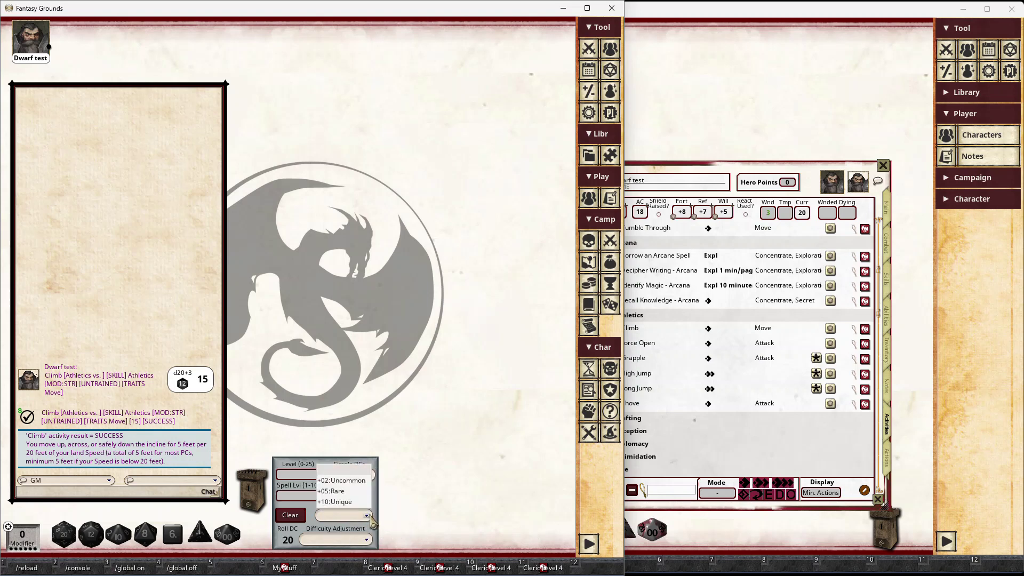
{"action": "left_click", "coordinate": [344, 502]}
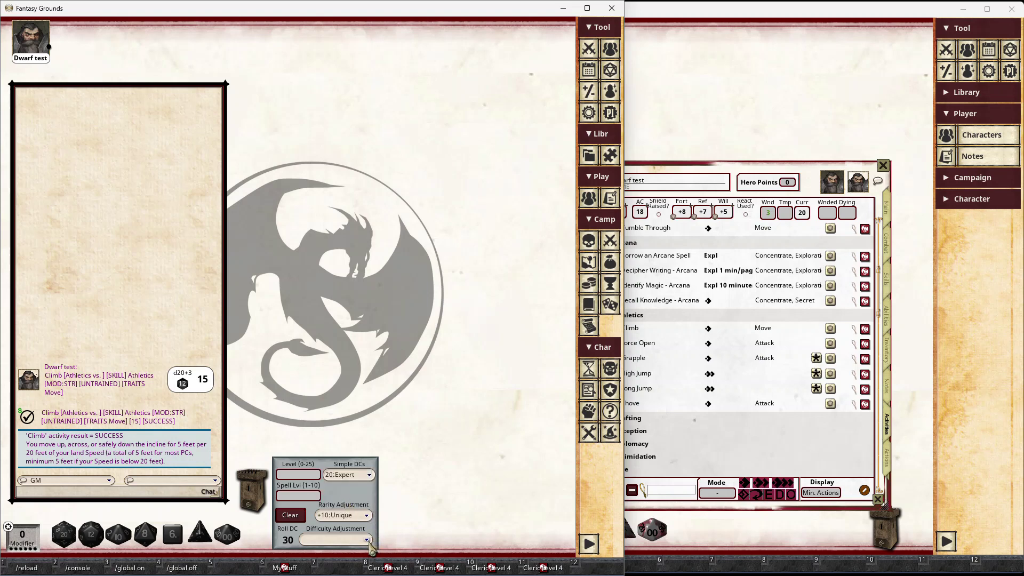
{"action": "left_click", "coordinate": [367, 540]}
{"action": "left_click", "coordinate": [344, 488]}
{"action": "left_click", "coordinate": [292, 515]}
Open the Pathfinder Second Edition reference manual from the module library and show the C10 - Tables page
{"action": "left_click", "coordinate": [589, 158]}
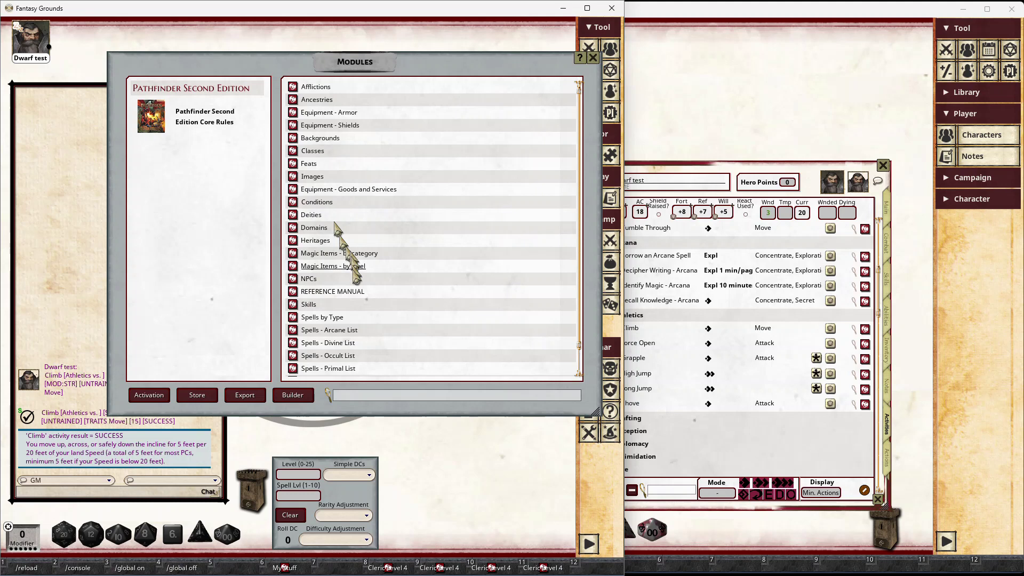
{"action": "left_click", "coordinate": [347, 293]}
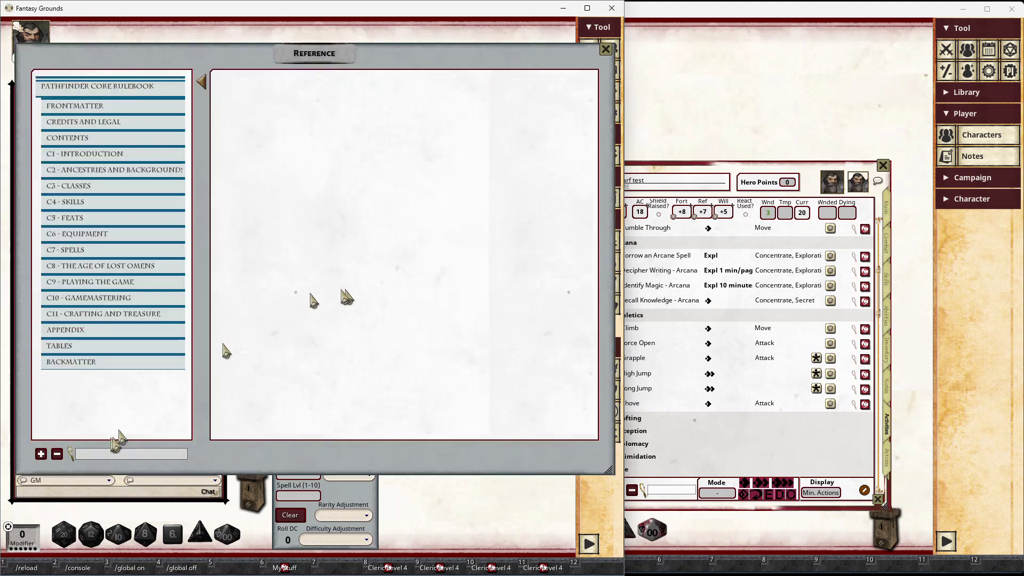
{"action": "left_click", "coordinate": [71, 348]}
{"action": "scroll", "coordinate": [263, 344], "scroll_direction": "down", "scroll_amount": 3}
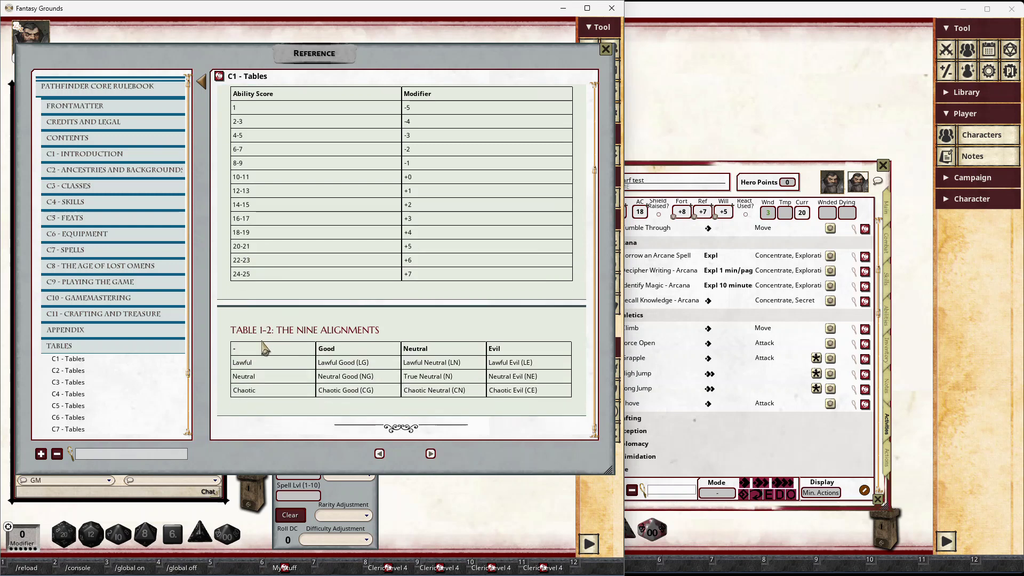
{"action": "scroll", "coordinate": [91, 398], "scroll_direction": "down", "scroll_amount": 2}
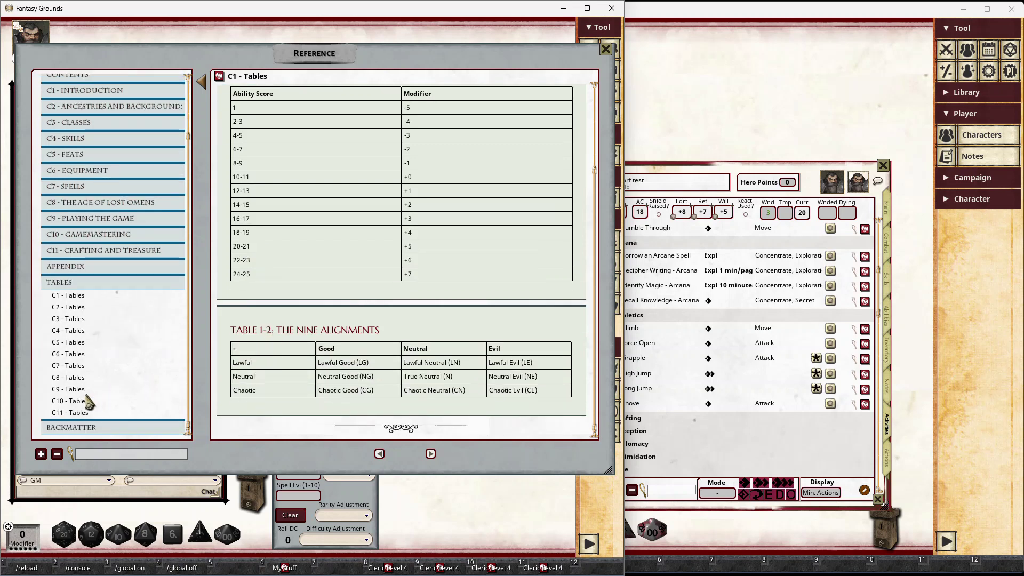
{"action": "left_click", "coordinate": [86, 401]}
Show Table 10-4: Simple DCs beside the calculator and choose the 40:Legendary simple DC for comparison
{"action": "scroll", "coordinate": [297, 344], "scroll_direction": "down", "scroll_amount": 4}
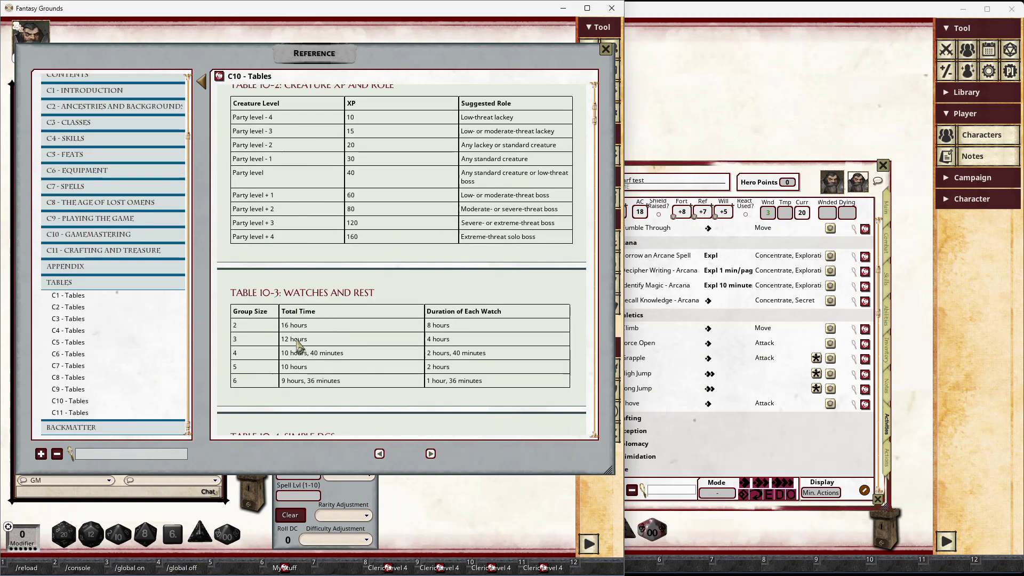
{"action": "scroll", "coordinate": [297, 344], "scroll_direction": "down", "scroll_amount": 5}
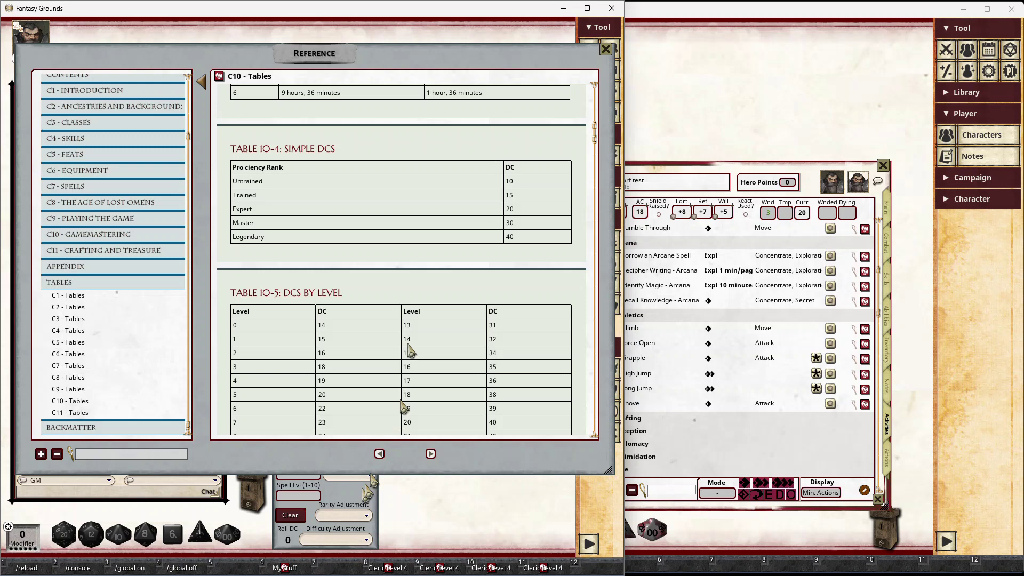
{"action": "left_click_drag", "start_coordinate": [415, 65], "coordinate": [409, 44]}
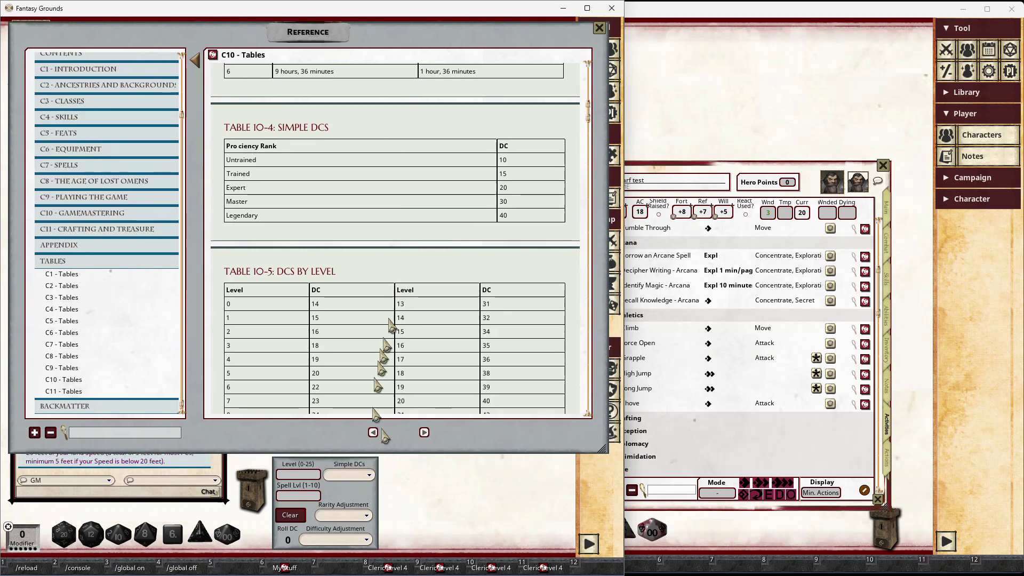
{"action": "left_click", "coordinate": [358, 475]}
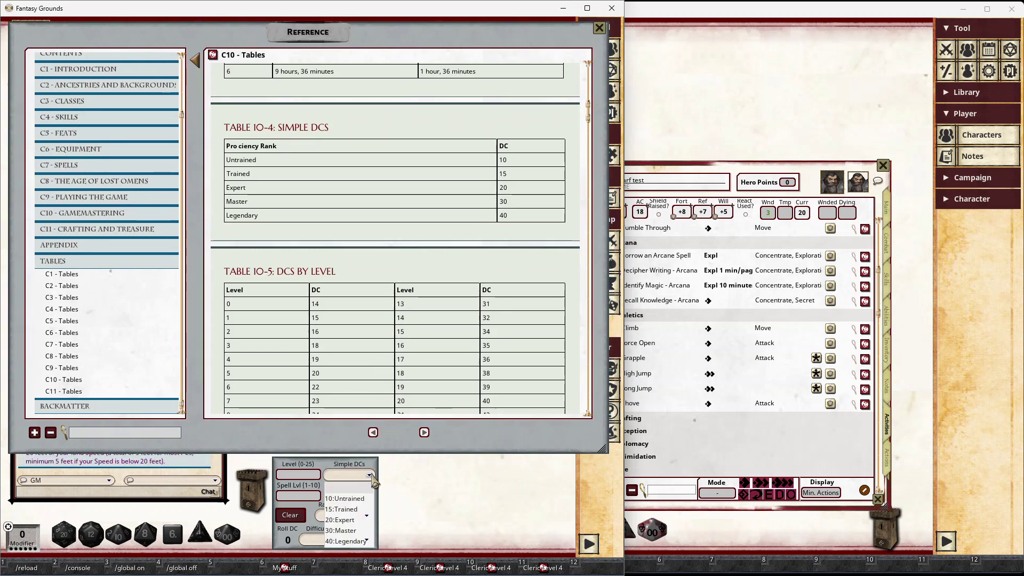
{"action": "left_click", "coordinate": [356, 541]}
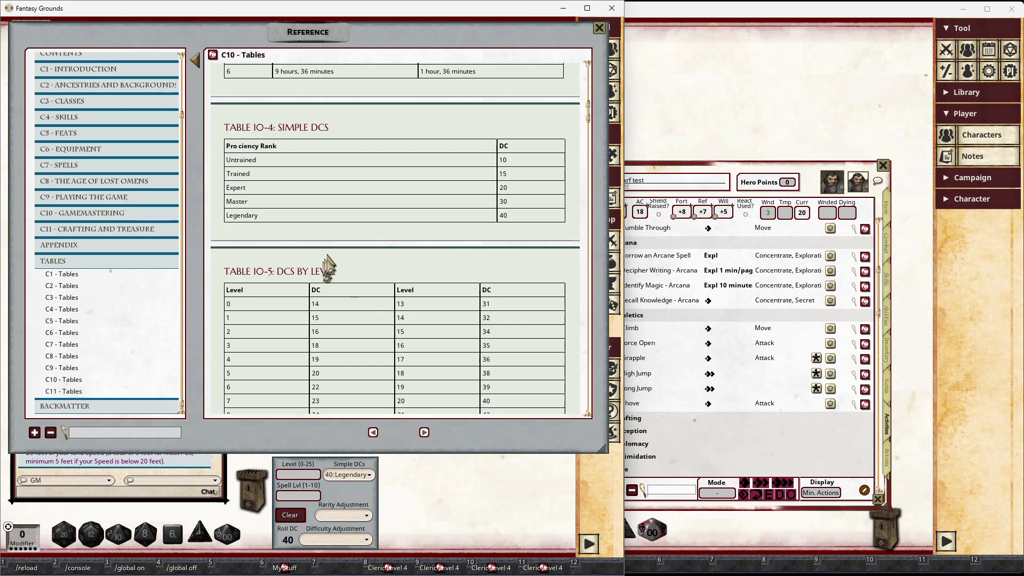
Show Table 10-5: DCs by Level and set the calculator's level to 25 for comparison
{"action": "scroll", "coordinate": [338, 292], "scroll_direction": "down", "scroll_amount": 4}
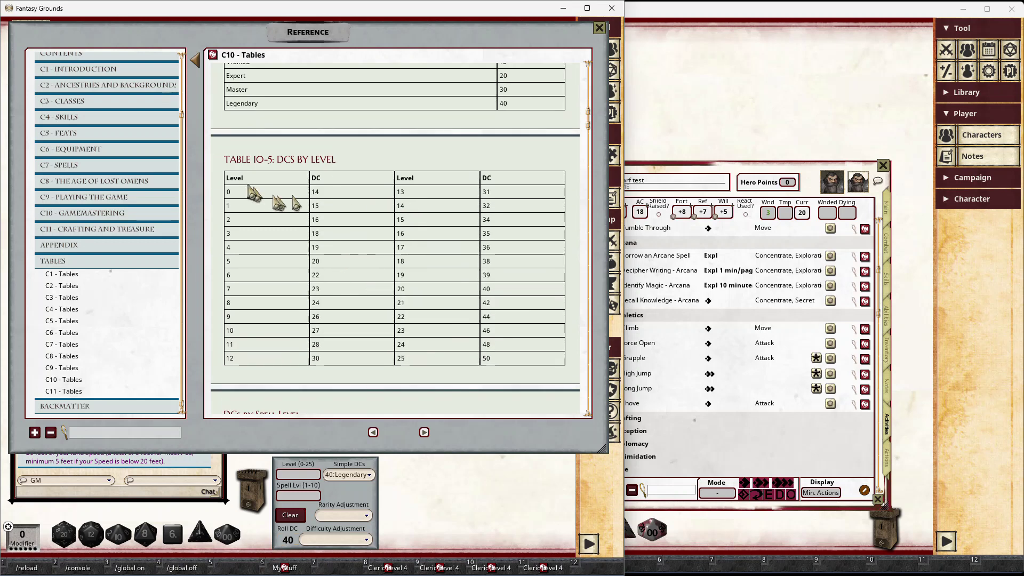
{"action": "left_click", "coordinate": [310, 477]}
{"action": "type", "text": "5"}
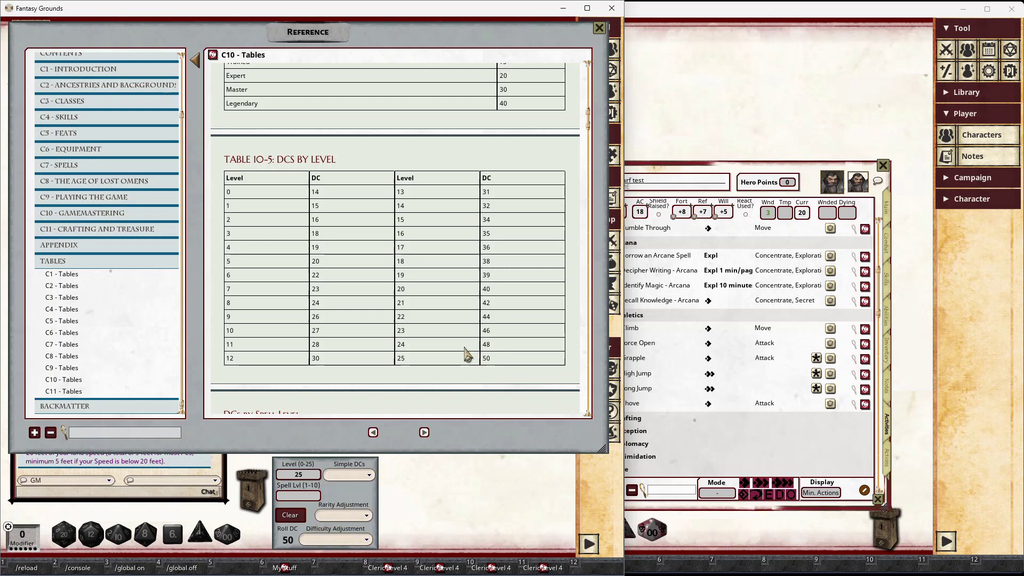
Compare spell level 10 in the calculator with the DCs by Spell Level table and review Table 10-6: DC Adjustments
{"action": "scroll", "coordinate": [464, 357], "scroll_direction": "down", "scroll_amount": 10}
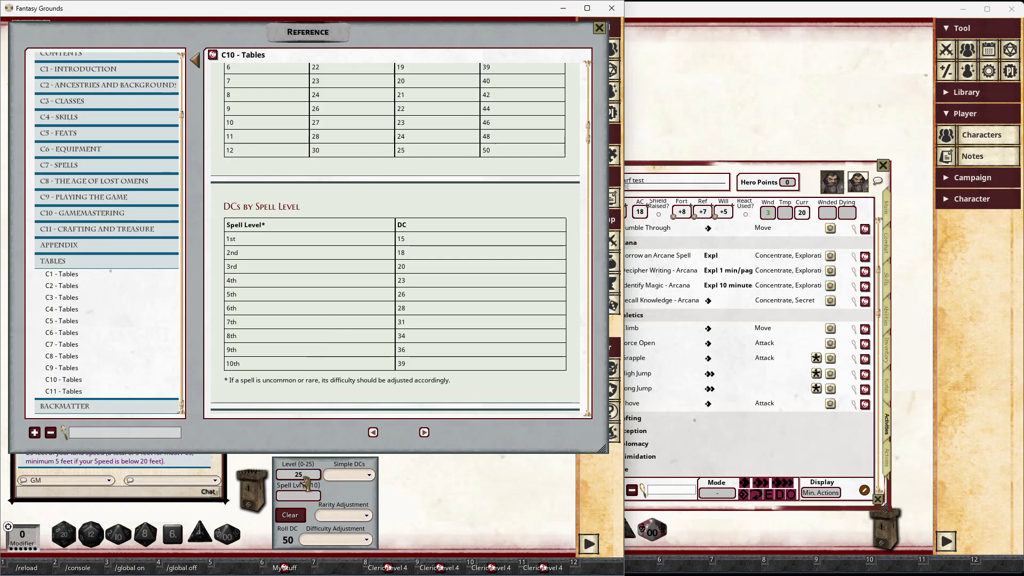
{"action": "left_click", "coordinate": [301, 515]}
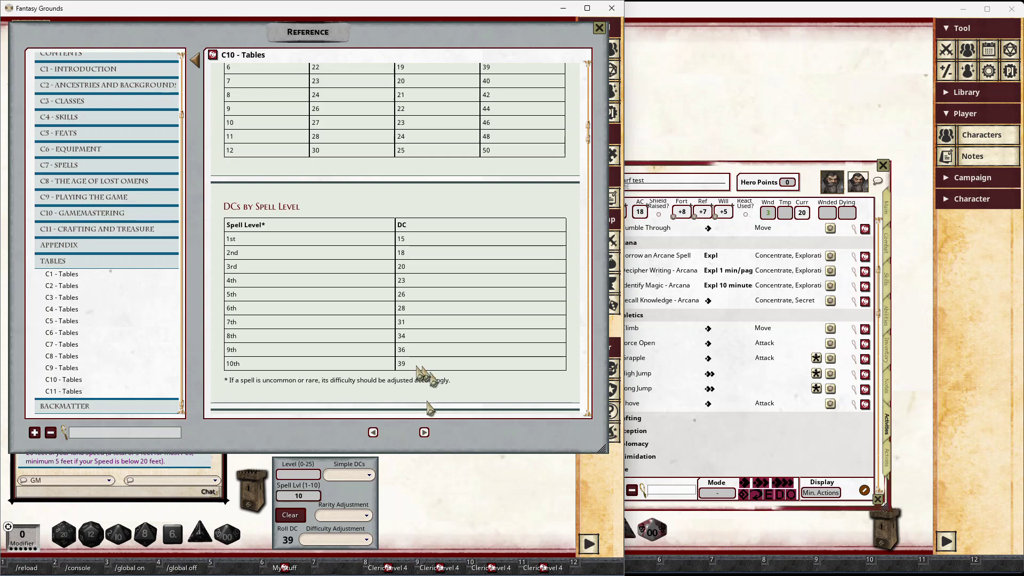
{"action": "scroll", "coordinate": [416, 395], "scroll_direction": "down", "scroll_amount": 2}
{"action": "scroll", "coordinate": [416, 395], "scroll_direction": "down", "scroll_amount": 6}
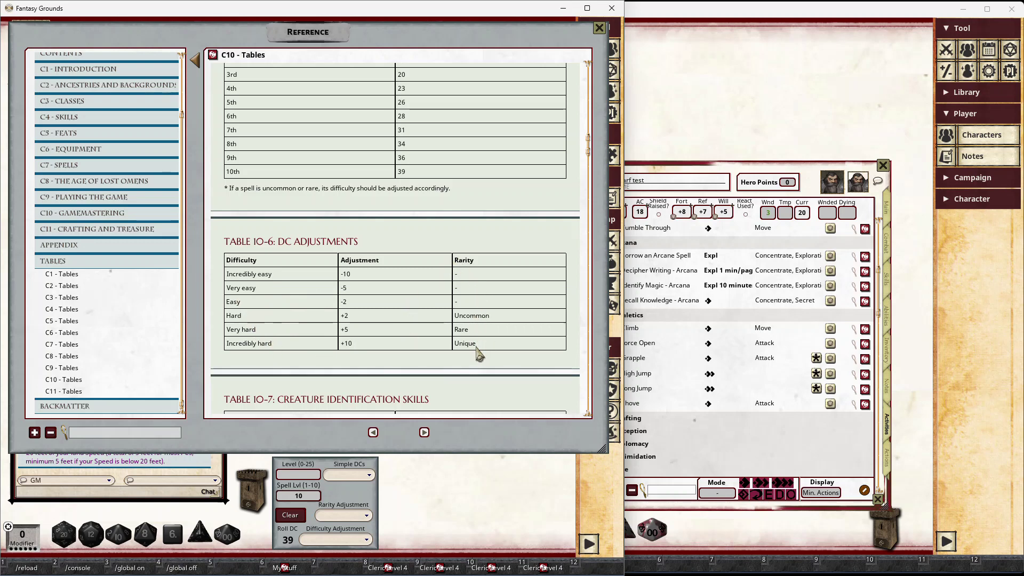
{"action": "scroll", "coordinate": [480, 354], "scroll_direction": "down", "scroll_amount": 1}
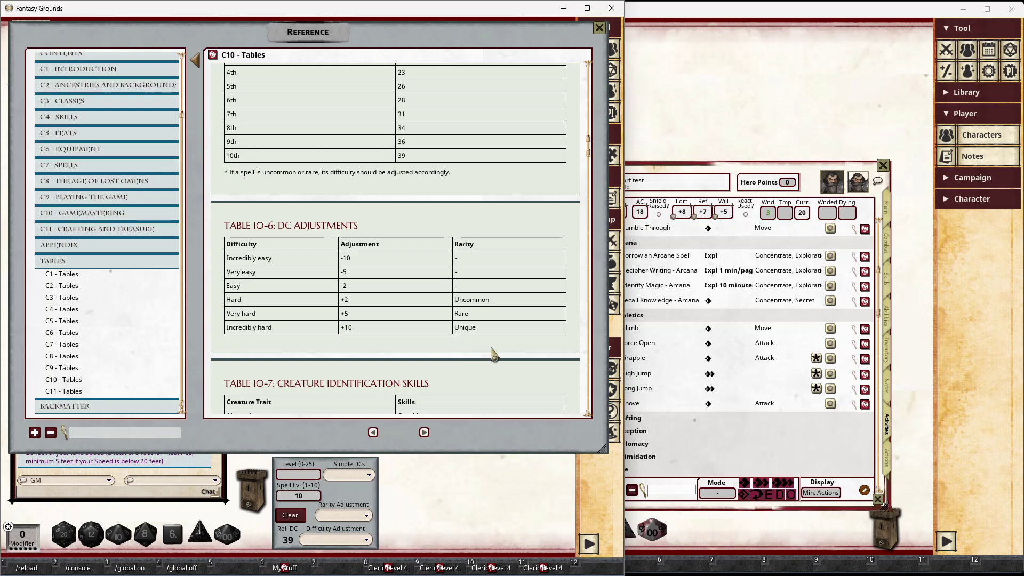
Clear the DC calculator and close the reference manual and the module library
{"action": "left_click", "coordinate": [292, 516]}
{"action": "left_click", "coordinate": [599, 28]}
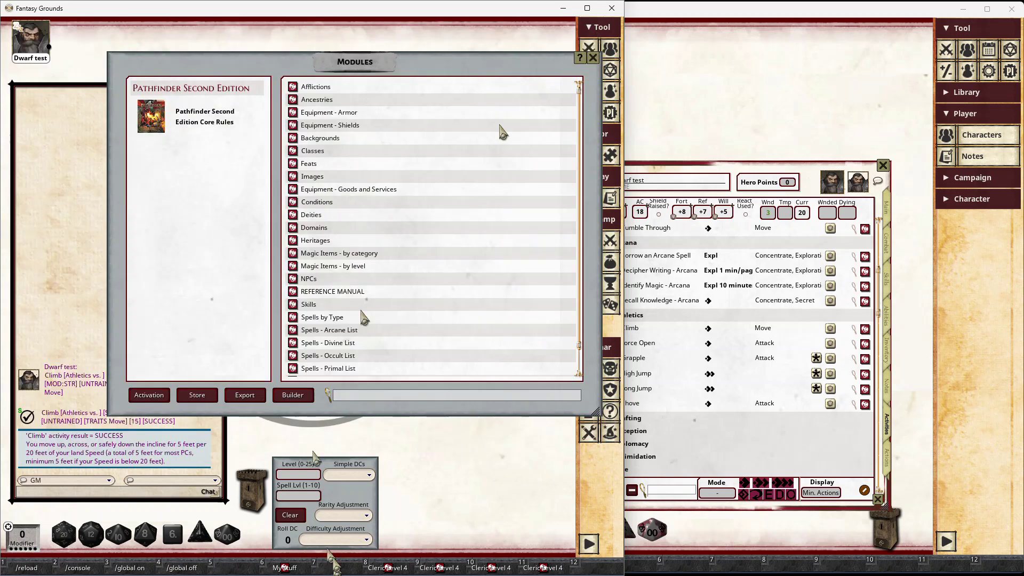
{"action": "left_click", "coordinate": [593, 58]}
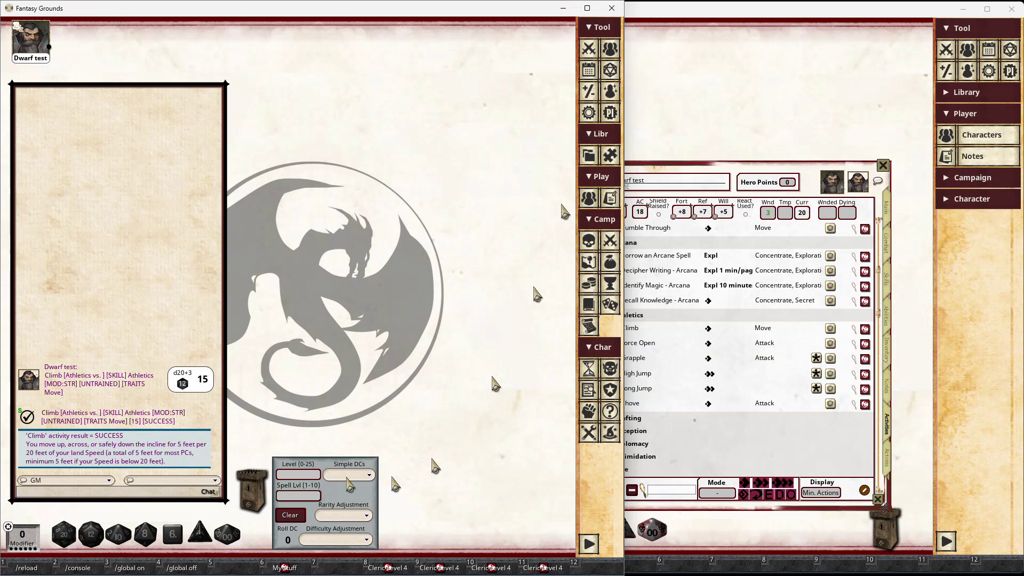
Load the Owlbear's level of 4 from the combat tracker into the DC calculator and close the tracker
{"action": "left_click", "coordinate": [588, 48]}
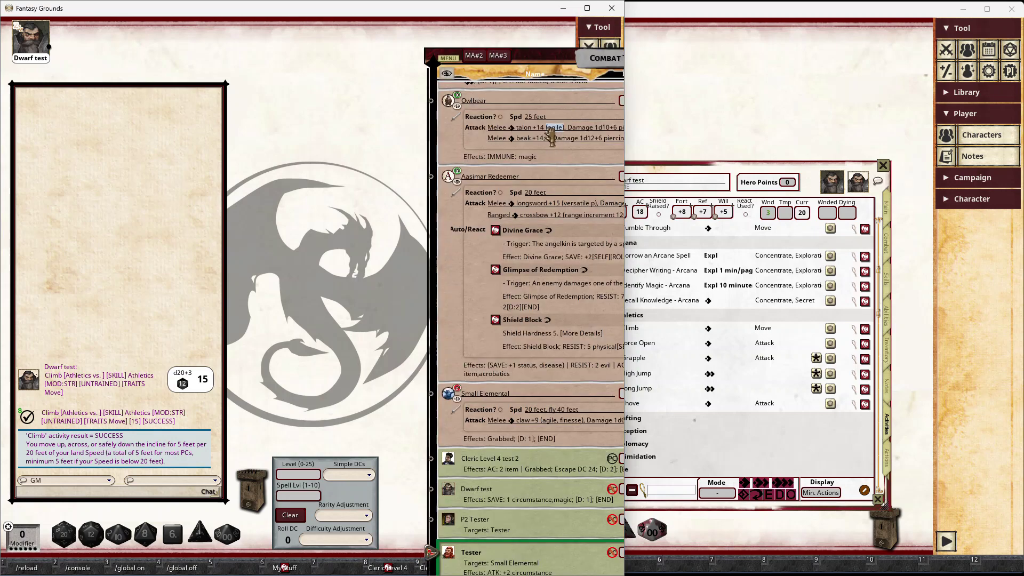
{"action": "left_click_drag", "start_coordinate": [561, 80], "coordinate": [162, 42]}
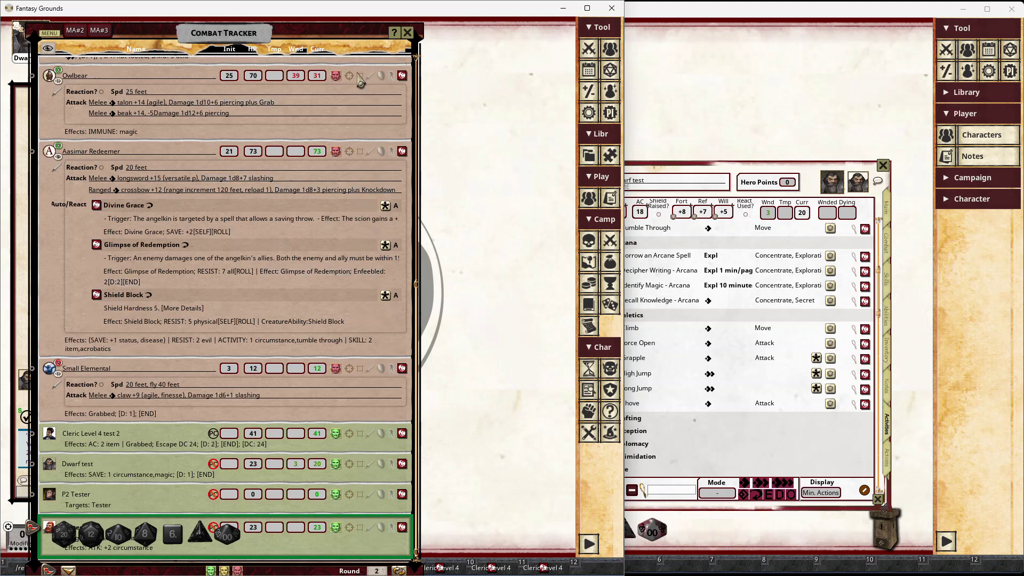
{"action": "left_click_drag", "start_coordinate": [352, 48], "coordinate": [183, 90]}
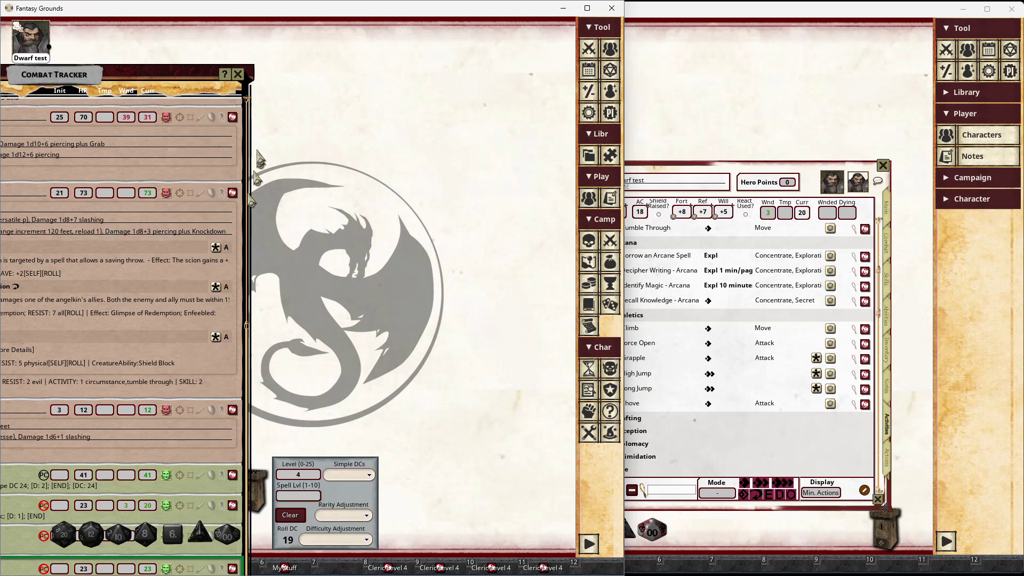
{"action": "left_click", "coordinate": [238, 75]}
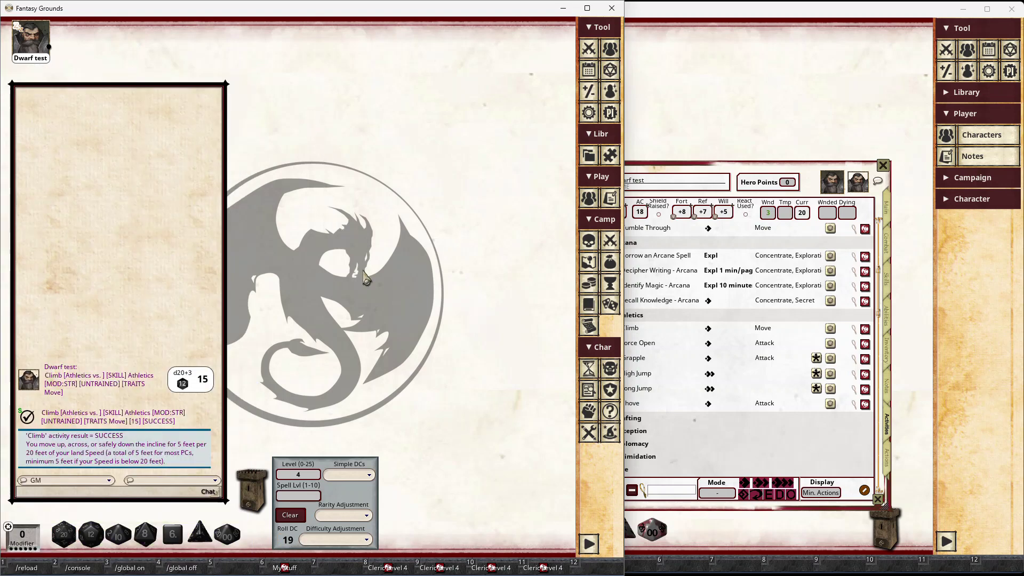
In the player window, open the party sheet and check the traits of the Identify Magic - Arcana activity
{"action": "left_click", "coordinate": [967, 50]}
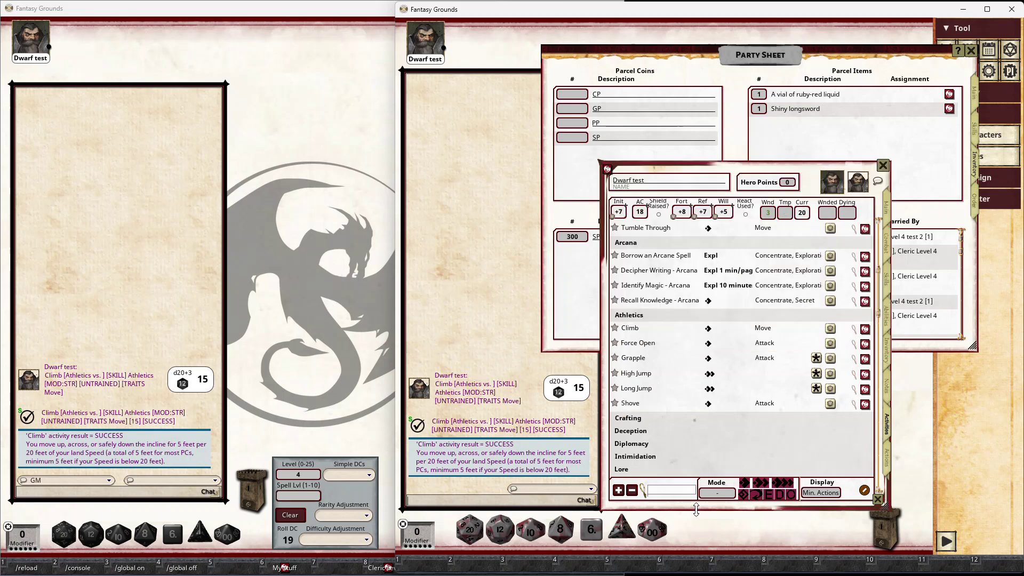
{"action": "left_click_drag", "start_coordinate": [749, 498], "coordinate": [712, 293]}
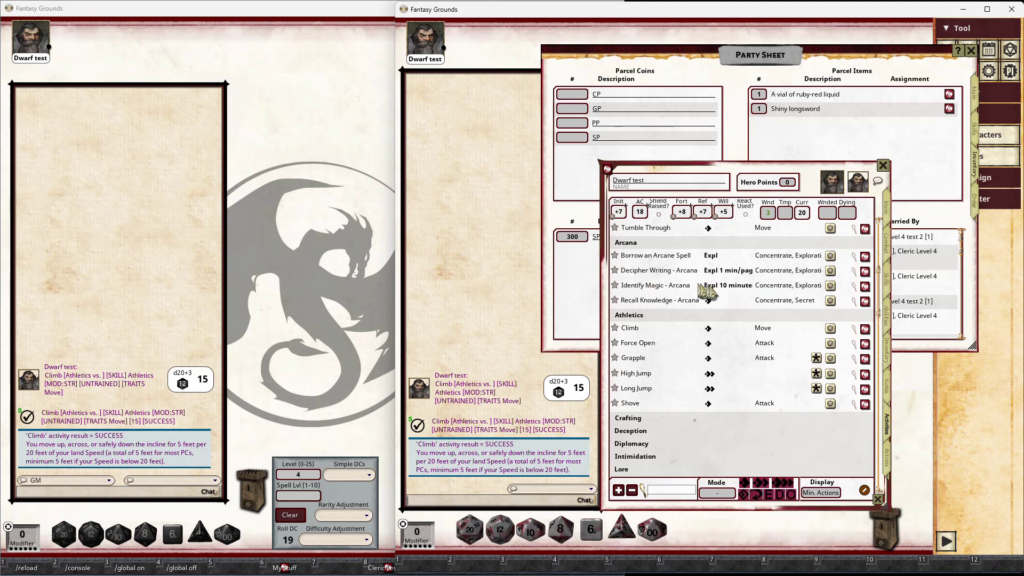
{"action": "left_click", "coordinate": [770, 290]}
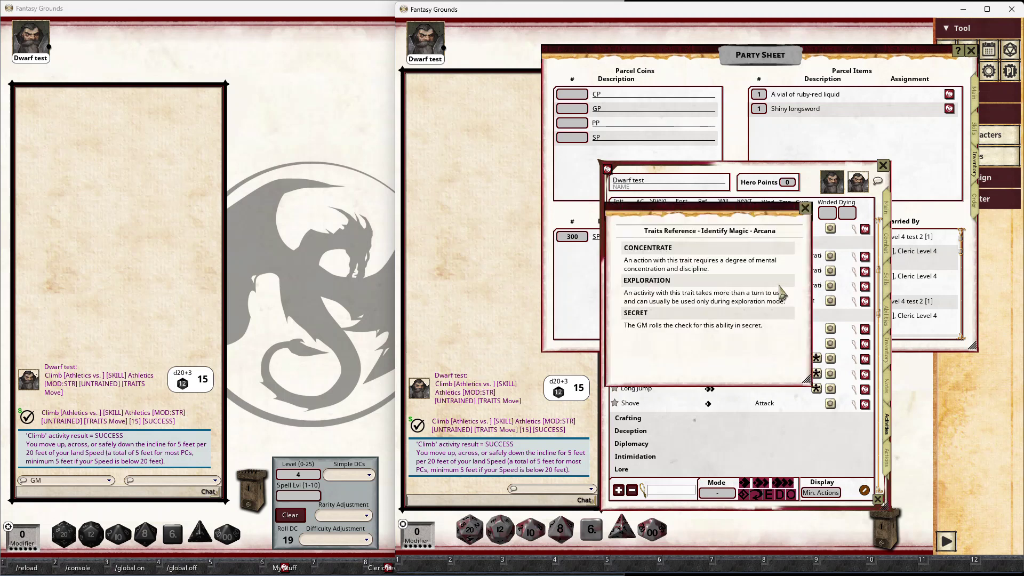
{"action": "left_click", "coordinate": [806, 209]}
In the GM window's party sheet, load the Healing Potion - minor's level of 1 into the DC calculator and close the item's record
{"action": "left_click", "coordinate": [368, 165]}
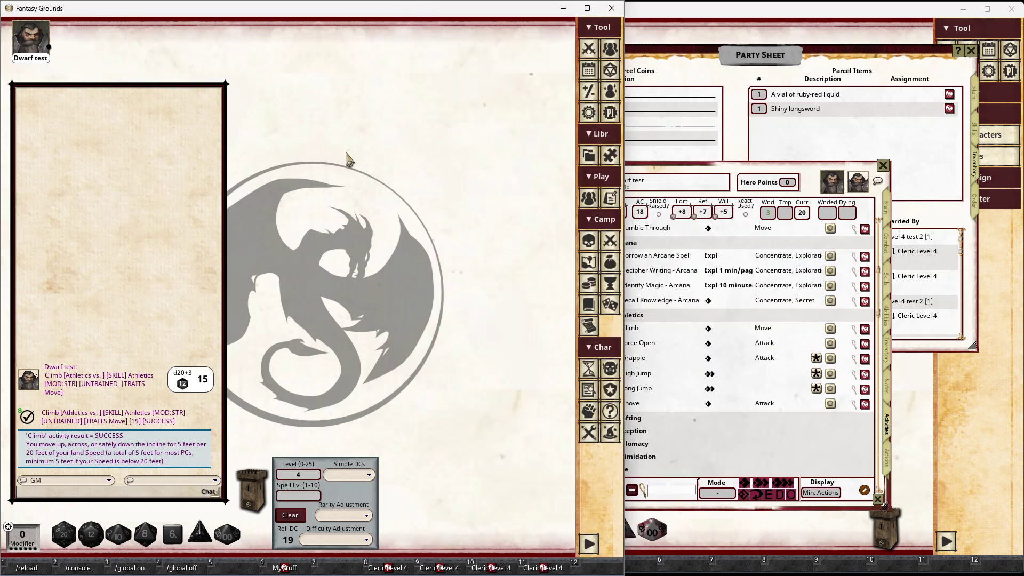
{"action": "left_click", "coordinate": [613, 56]}
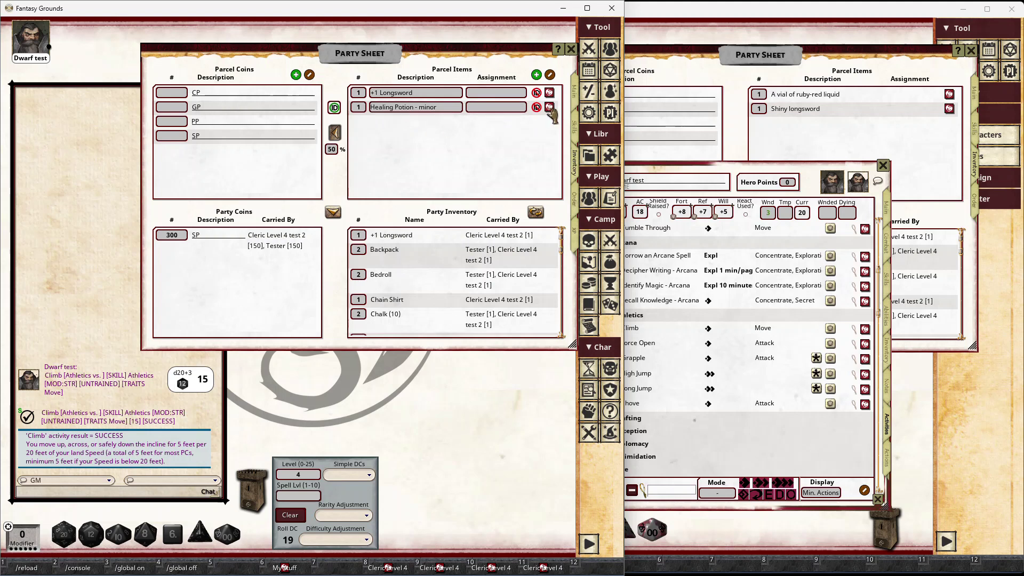
{"action": "scroll", "coordinate": [298, 474], "scroll_direction": "down", "scroll_amount": 3}
{"action": "left_click", "coordinate": [550, 107]}
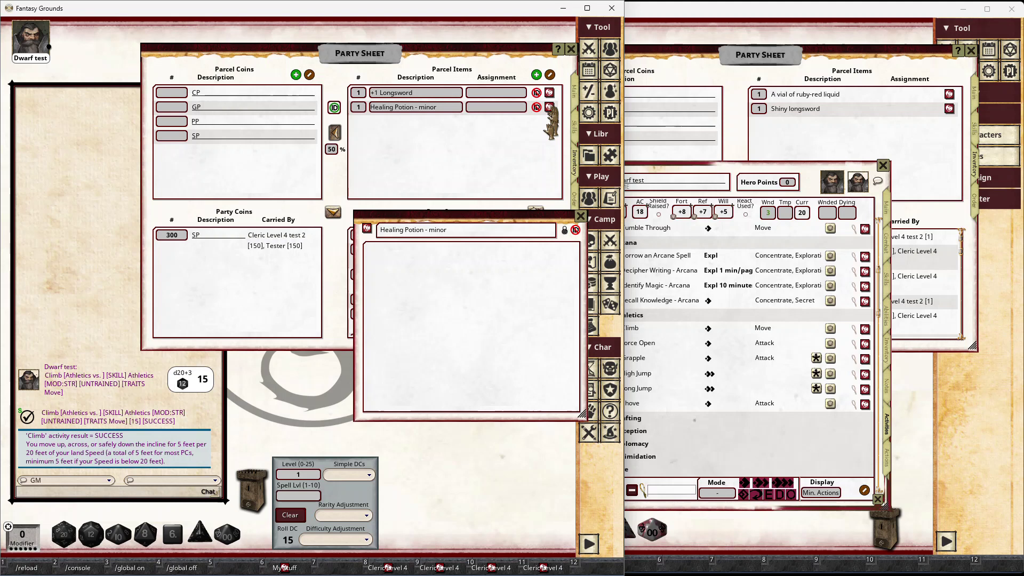
{"action": "left_click", "coordinate": [580, 216]}
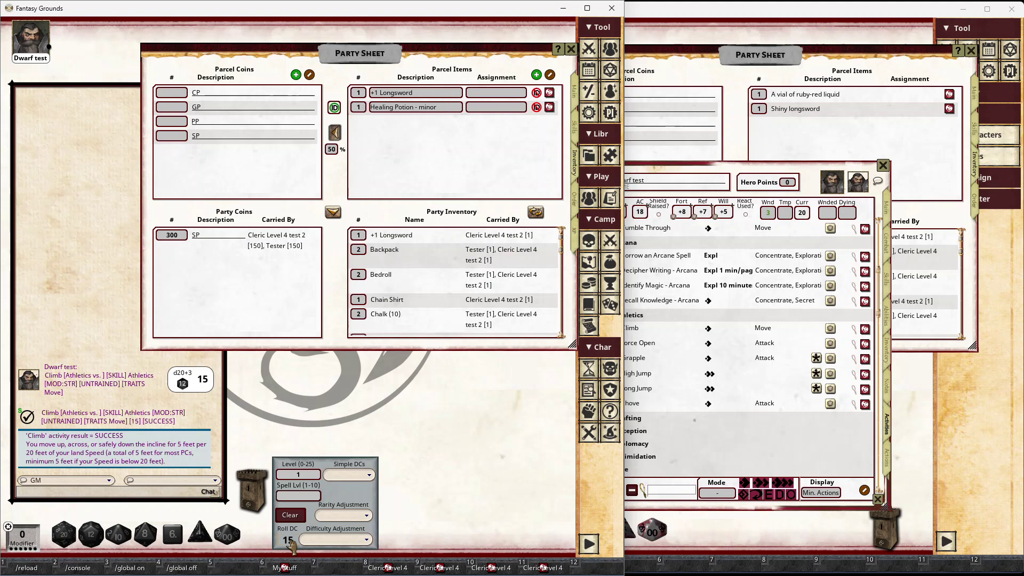
In the player window, roll Dwarf test's Identify Magic - Arcana activity against the Healing Potion - minor's DC
{"action": "left_click", "coordinate": [815, 177]}
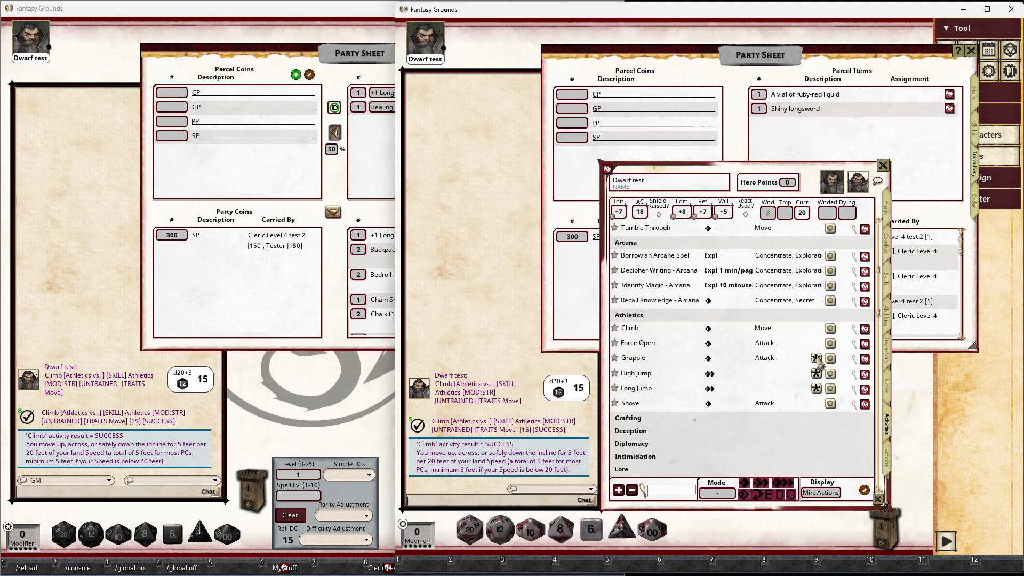
{"action": "double_click", "coordinate": [830, 285]}
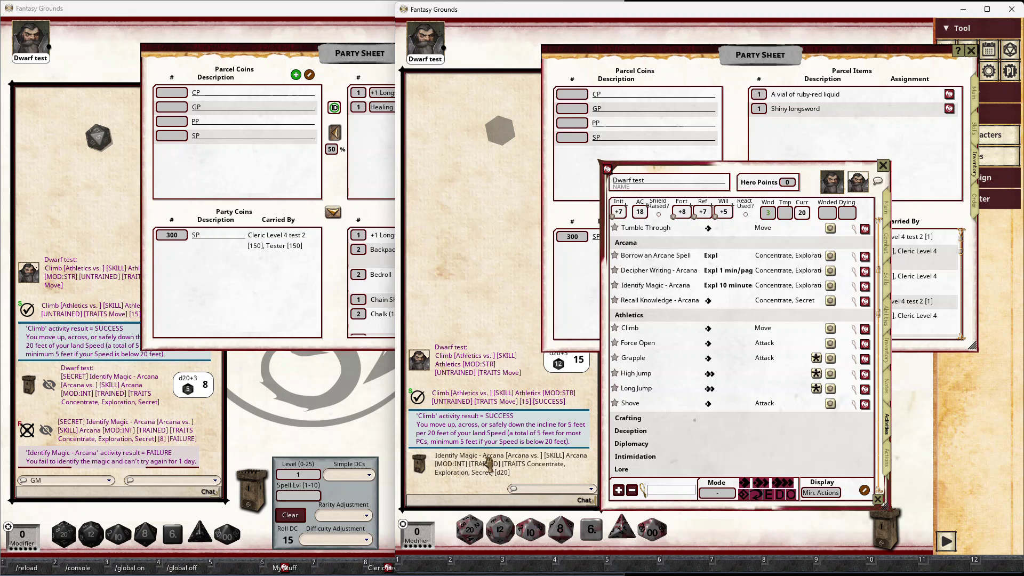
Load the +1 Longsword's level of 3 into the DC calculator, then roll Identify Magic - Arcana from the player window
{"action": "left_click", "coordinate": [218, 432]}
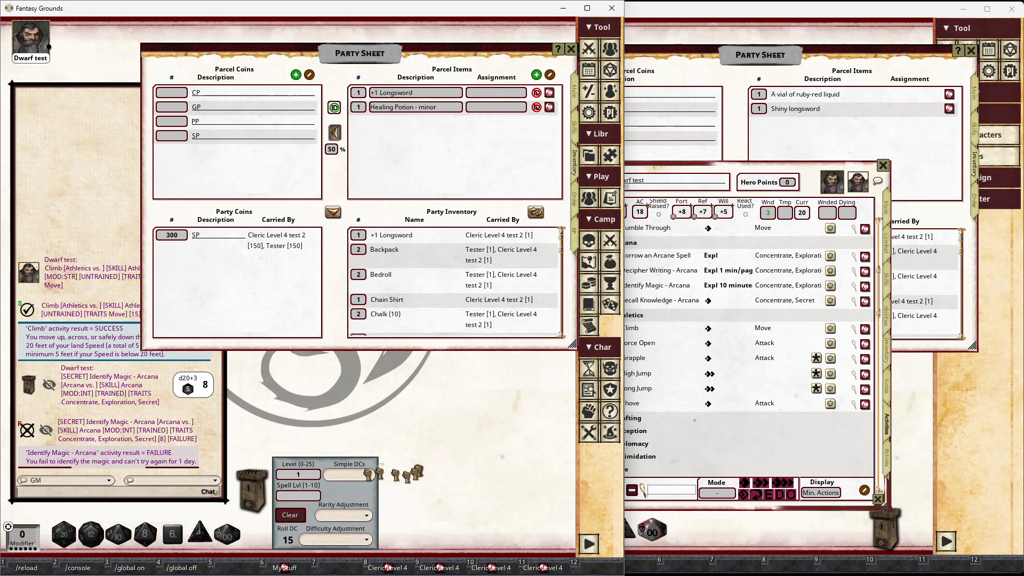
{"action": "left_click", "coordinate": [549, 93]}
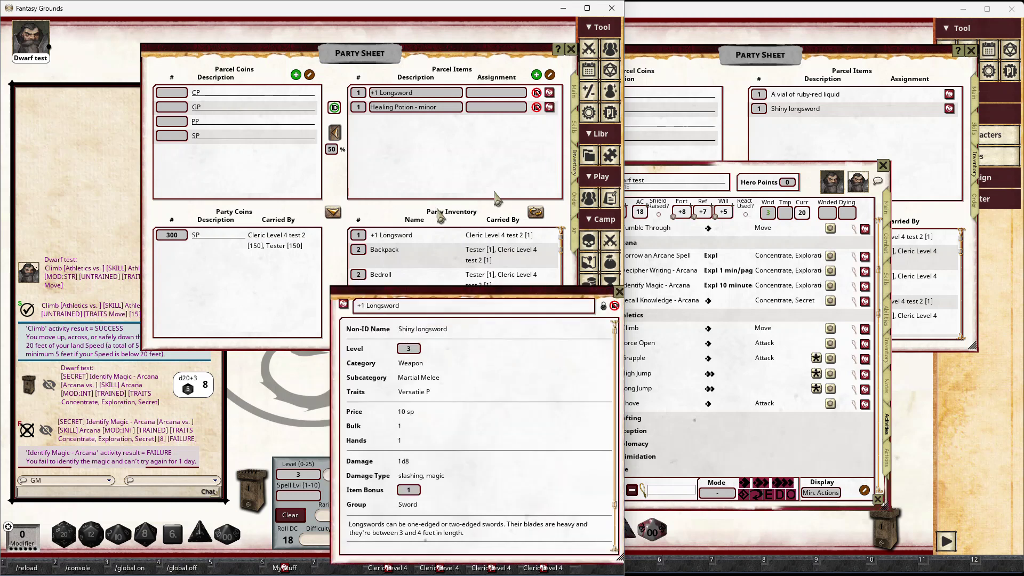
{"action": "left_click", "coordinate": [619, 292]}
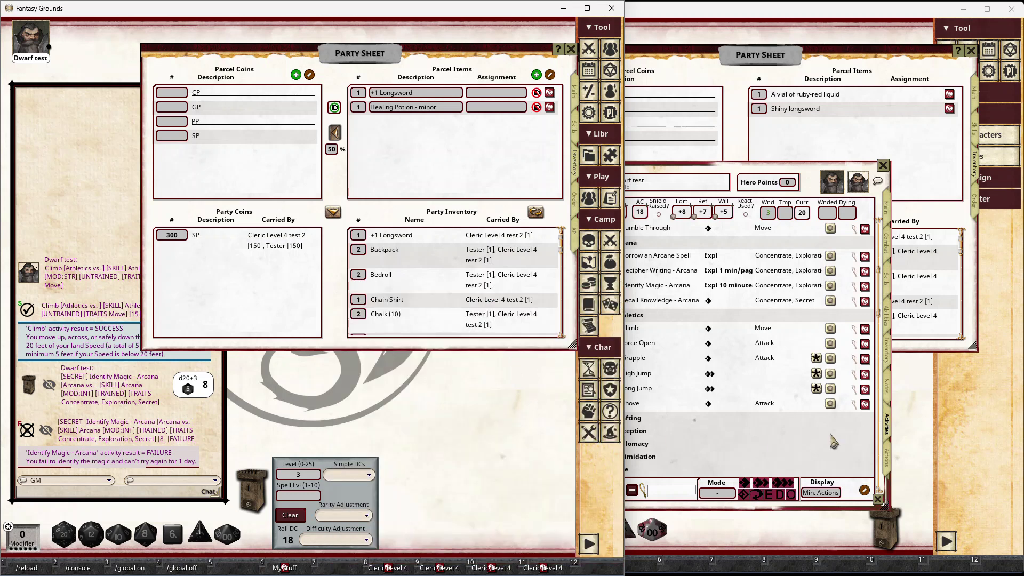
{"action": "left_click", "coordinate": [804, 193]}
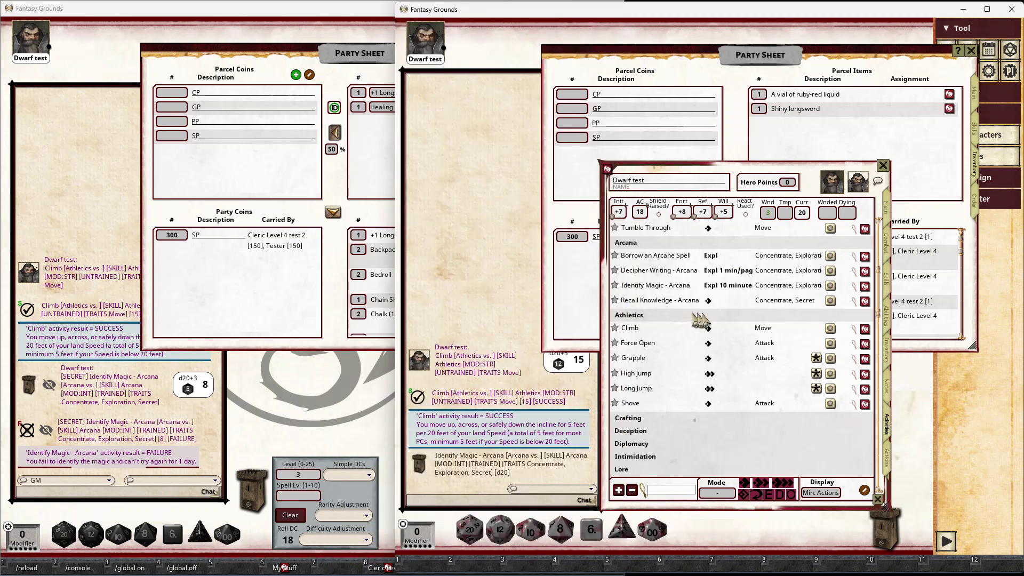
{"action": "double_click", "coordinate": [831, 285]}
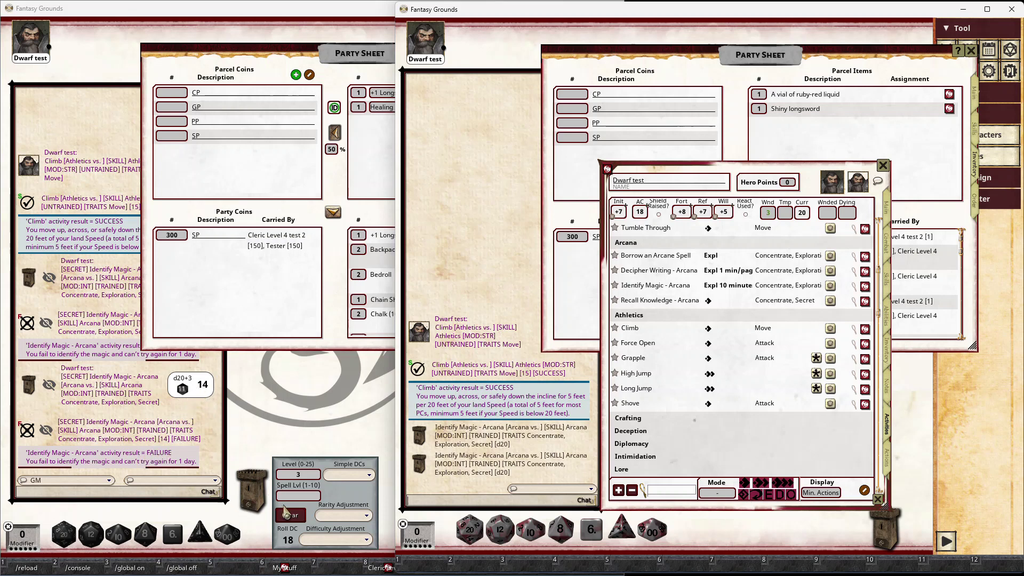
In the GM window's combat tracker, check the Adult Brass Dragon's traits for a rarity and close its record
{"action": "left_click", "coordinate": [309, 396]}
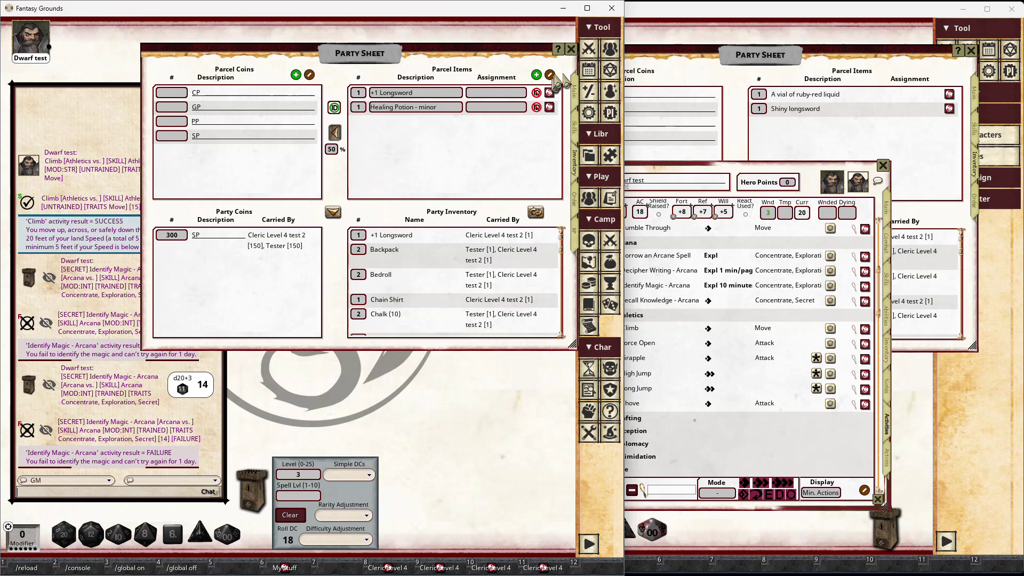
{"action": "left_click", "coordinate": [589, 58]}
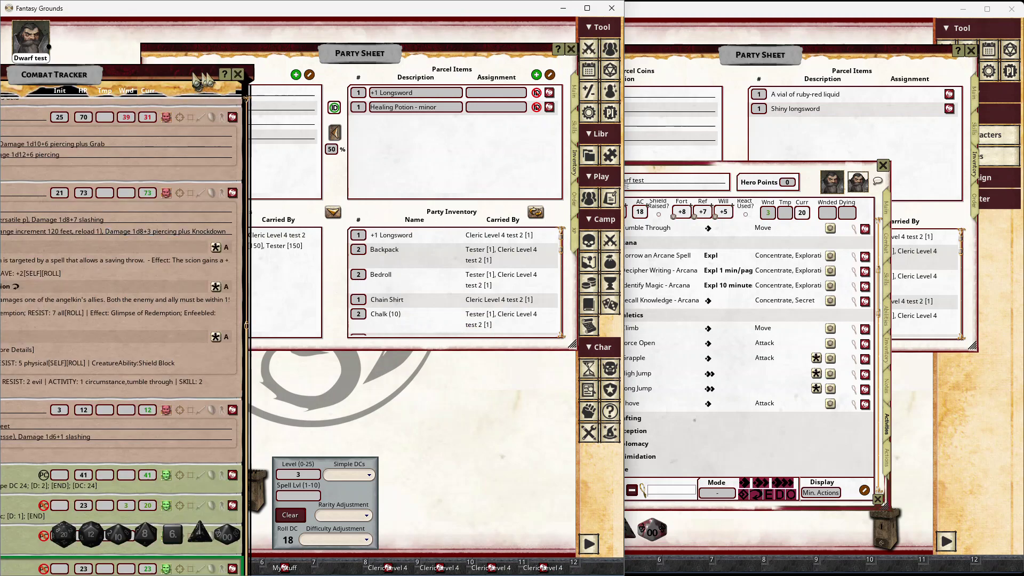
{"action": "left_click_drag", "start_coordinate": [205, 74], "coordinate": [367, 51]}
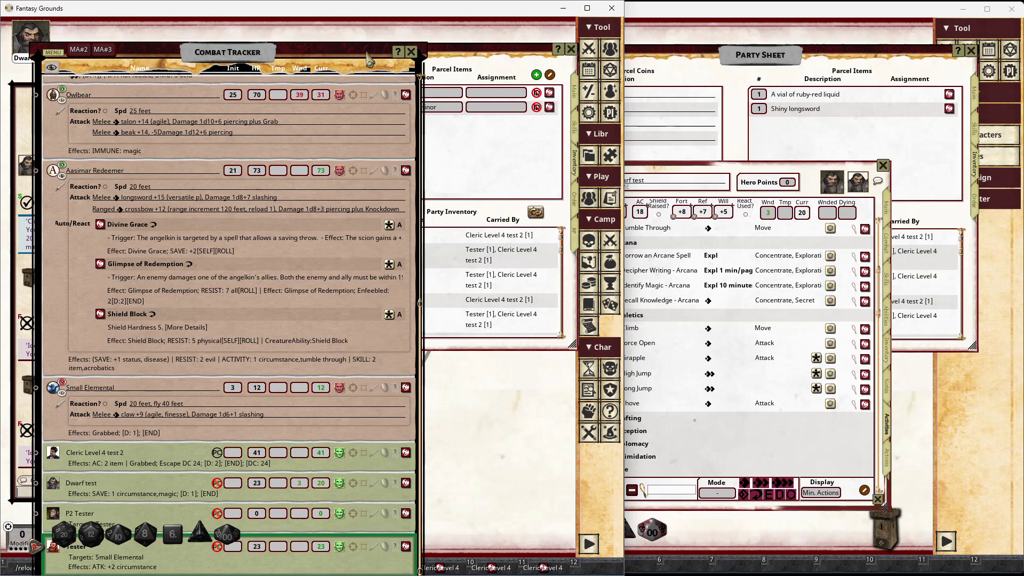
{"action": "scroll", "coordinate": [310, 228], "scroll_direction": "up", "scroll_amount": 3}
{"action": "scroll", "coordinate": [311, 228], "scroll_direction": "up", "scroll_amount": 5}
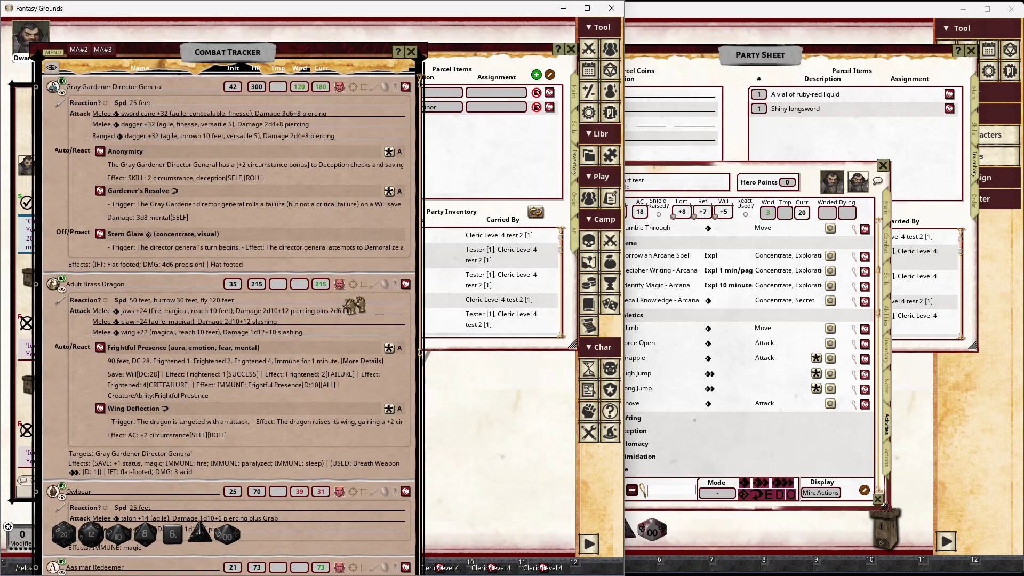
{"action": "left_click", "coordinate": [406, 284]}
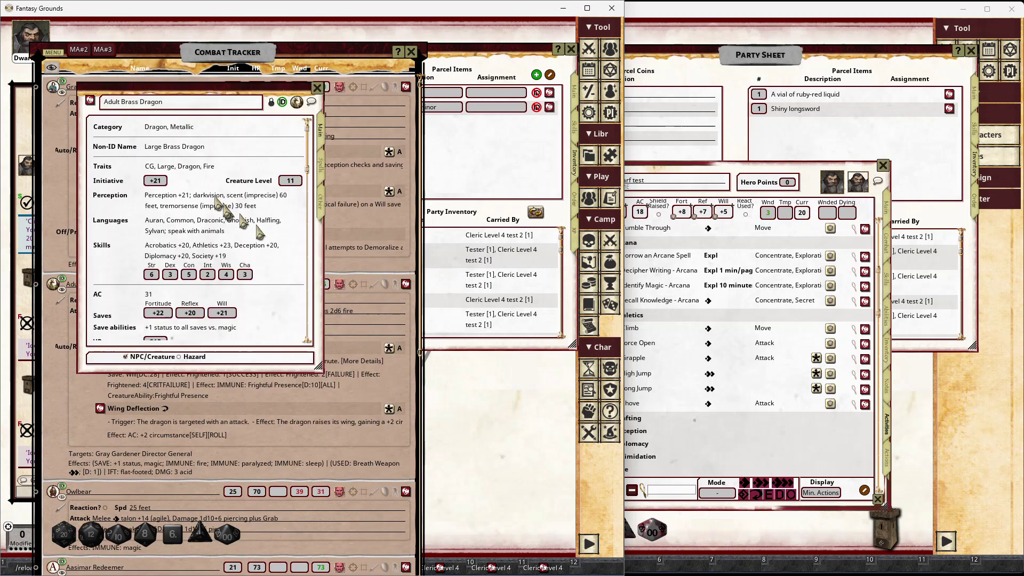
{"action": "triple_click", "coordinate": [178, 169]}
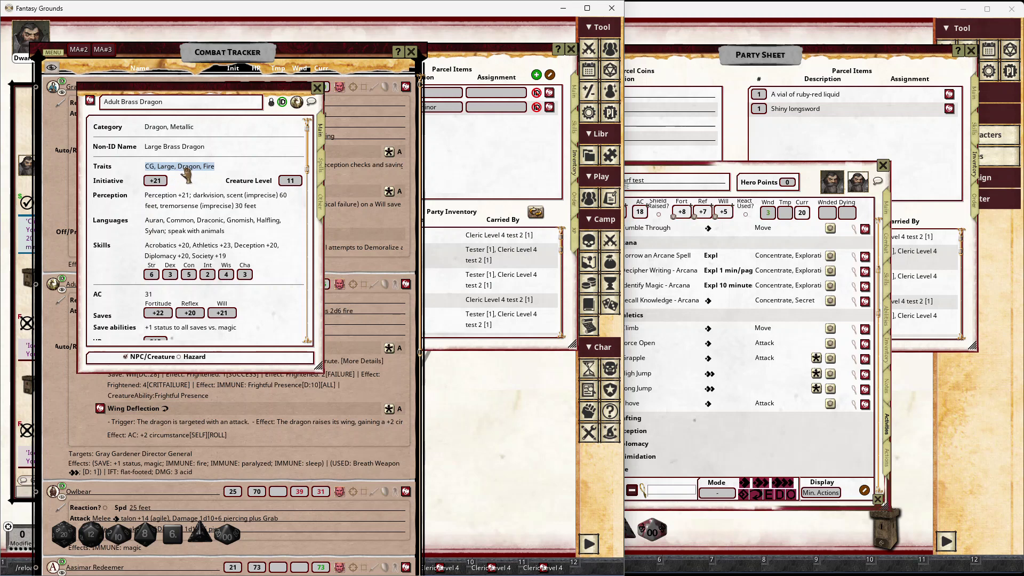
{"action": "left_click", "coordinate": [186, 174]}
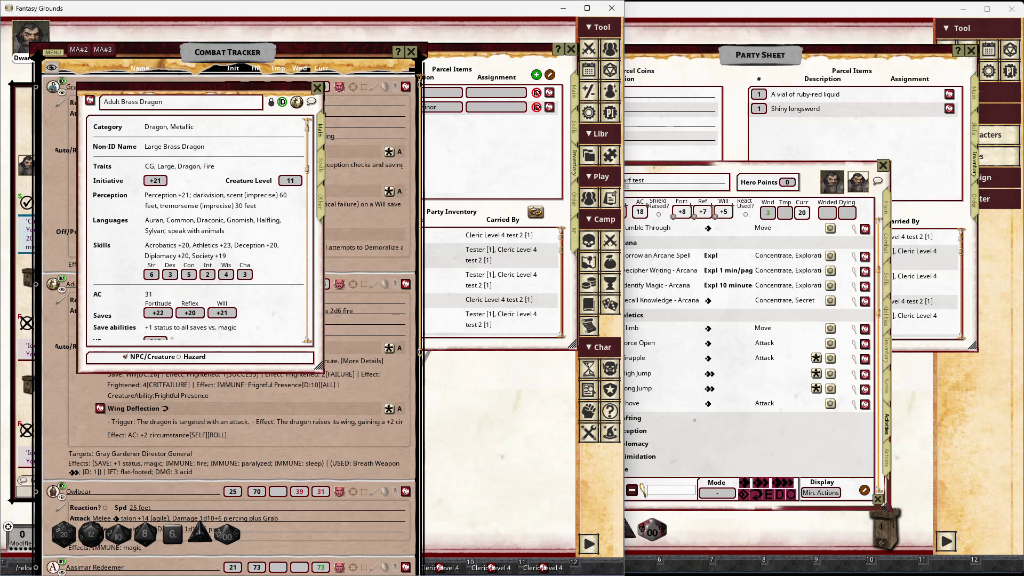
{"action": "left_click", "coordinate": [317, 88]}
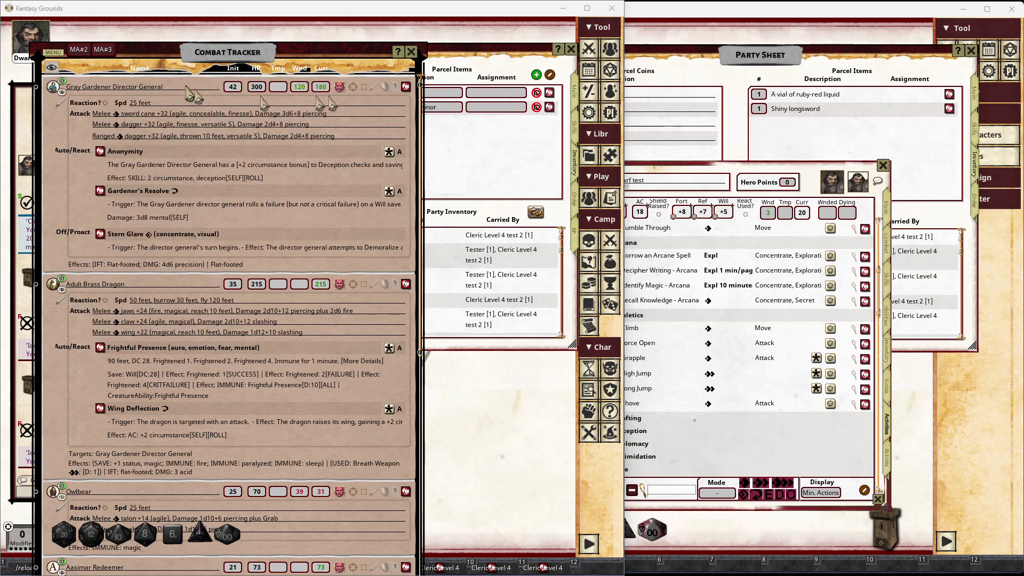
Load the Gray Gardener Director General's level of 16 and Rare rarity into the DC calculator and close the combat tracker
{"action": "left_click", "coordinate": [406, 86]}
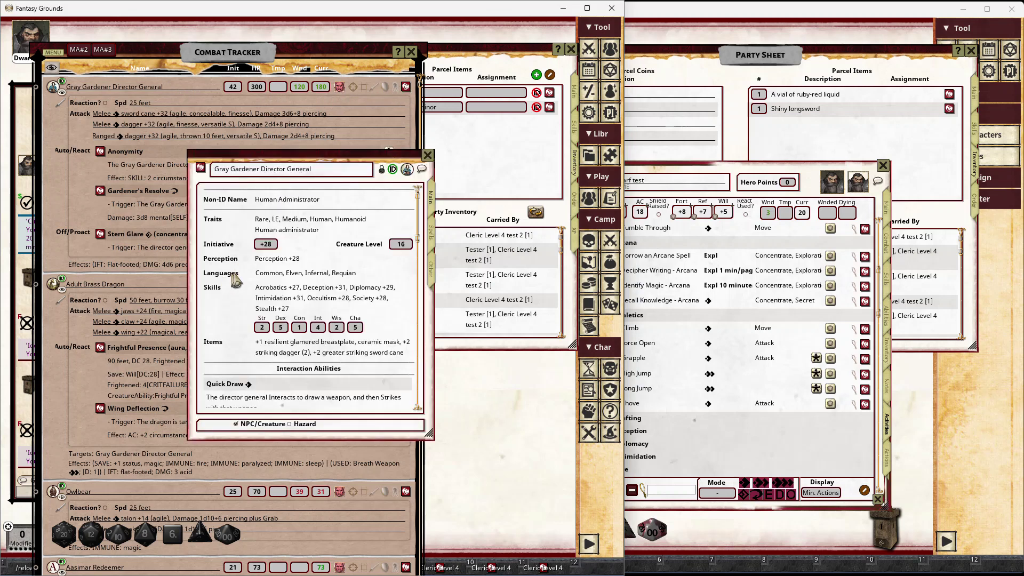
{"action": "triple_click", "coordinate": [265, 228]}
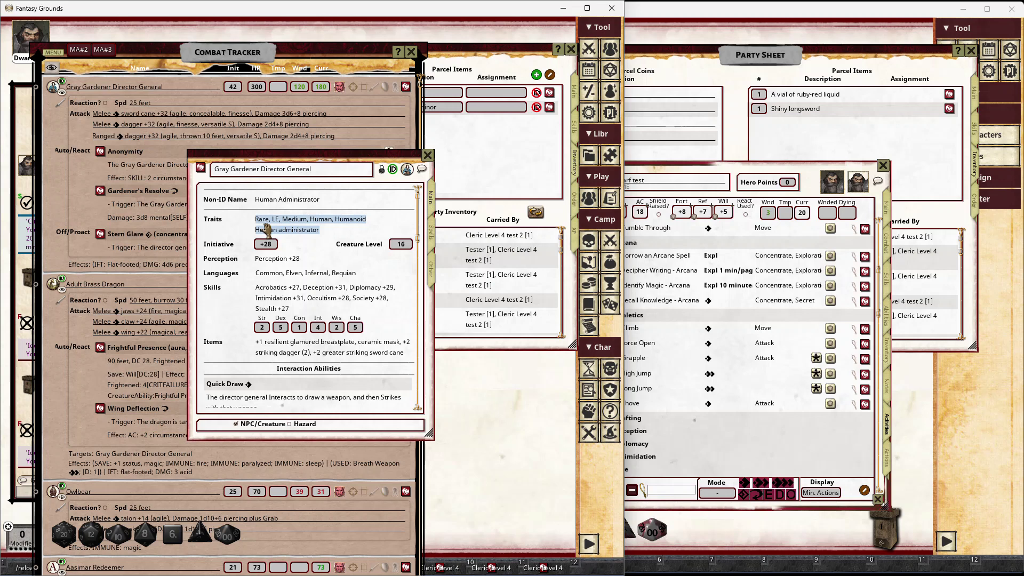
{"action": "left_click", "coordinate": [267, 231]}
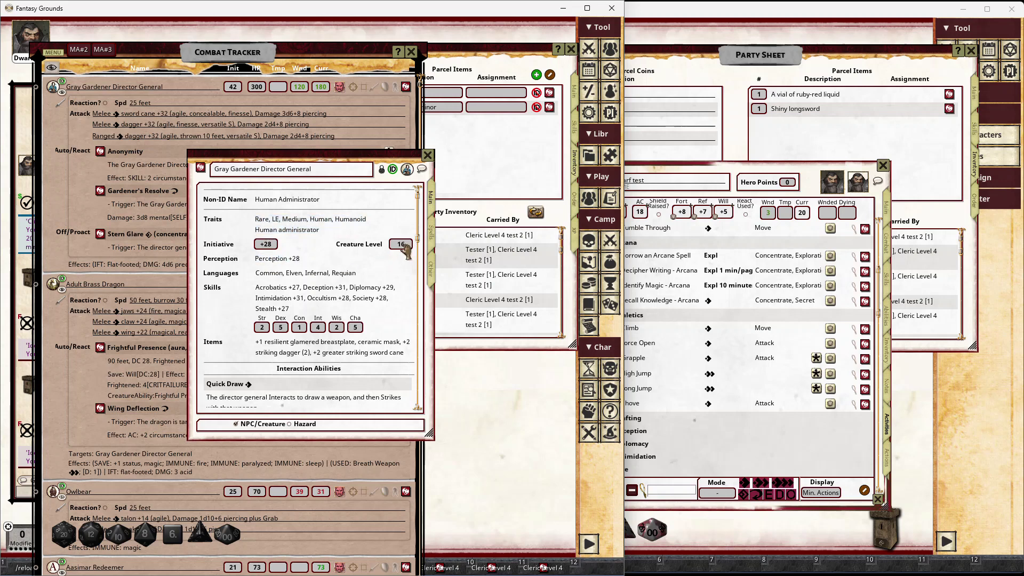
{"action": "left_click_drag", "start_coordinate": [256, 218], "coordinate": [323, 233]}
{"action": "left_click", "coordinate": [320, 235]}
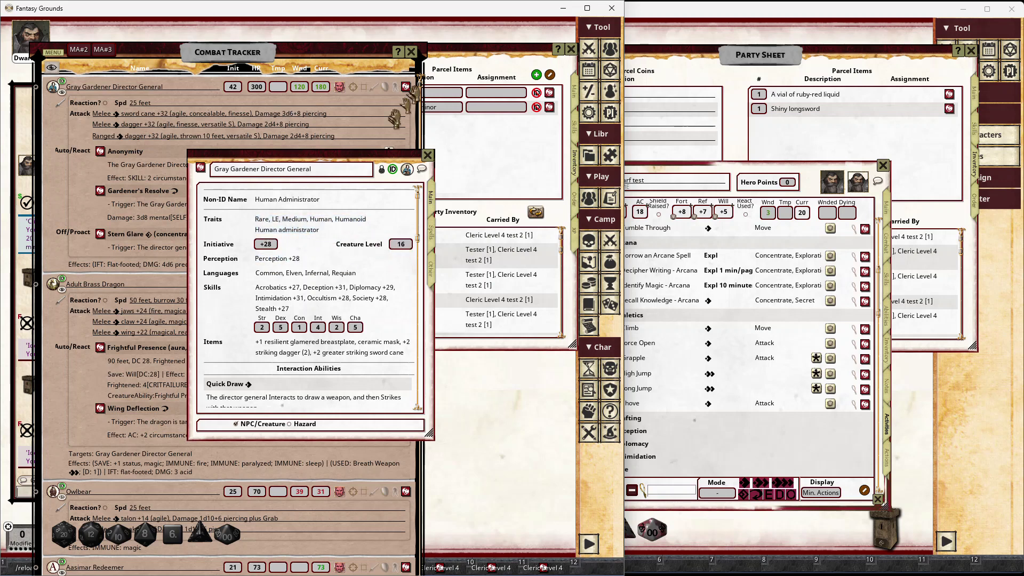
{"action": "left_click", "coordinate": [411, 52]}
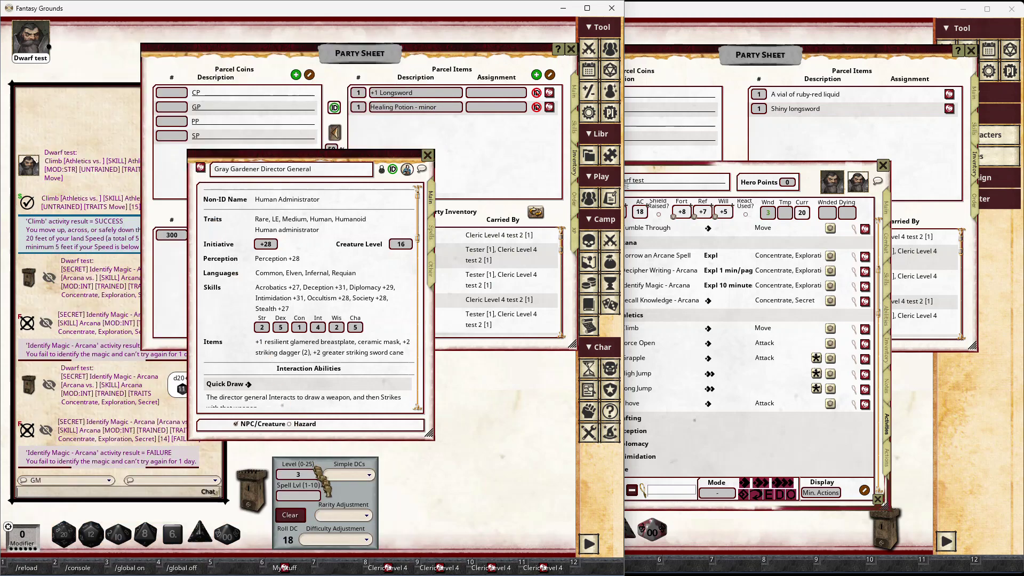
{"action": "left_click_drag", "start_coordinate": [331, 499], "coordinate": [301, 481]}
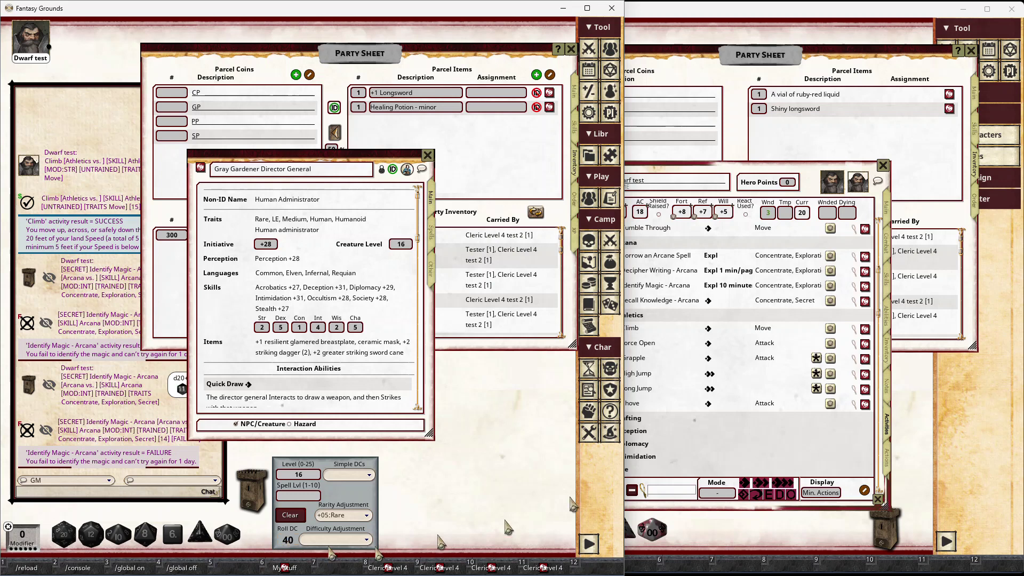
Roll Identify Magic - Arcana in the player window against the level 16 Rare DC
{"action": "left_click", "coordinate": [808, 173]}
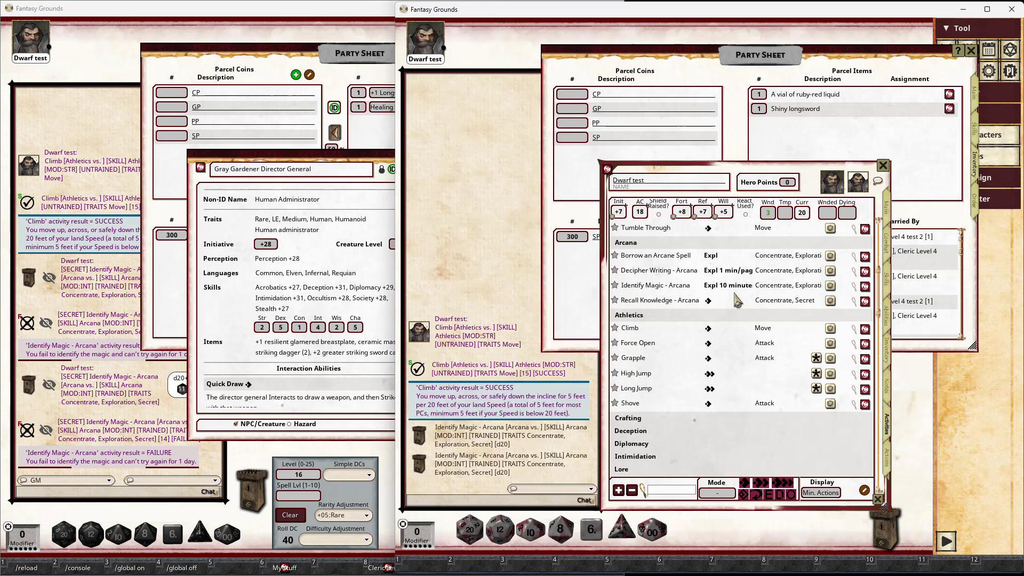
{"action": "left_click", "coordinate": [830, 286]}
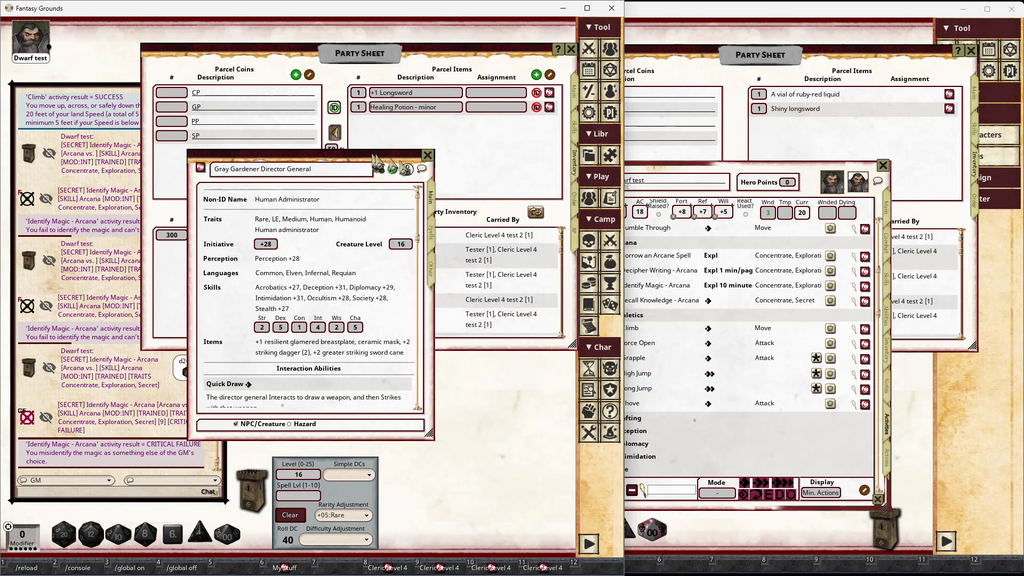
Close the Gray Gardener Director General's record and the party sheet in the GM window
{"action": "left_click", "coordinate": [381, 166]}
{"action": "left_click", "coordinate": [427, 155]}
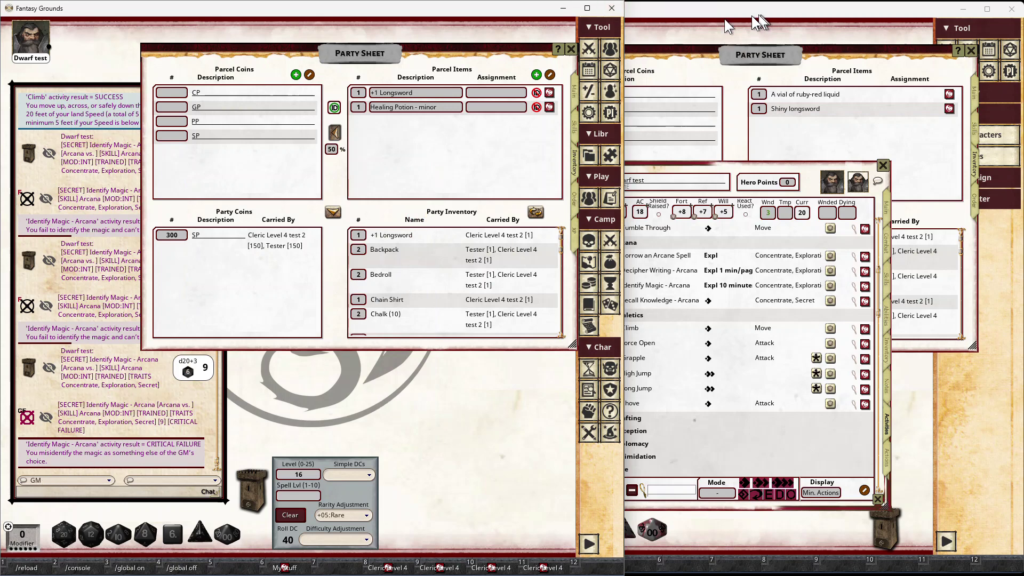
{"action": "left_click", "coordinate": [567, 49]}
Move the reopened combat tracker clear of the DC calculator and set the calculator to level 11 without a rarity adjustment
{"action": "left_click", "coordinate": [589, 49]}
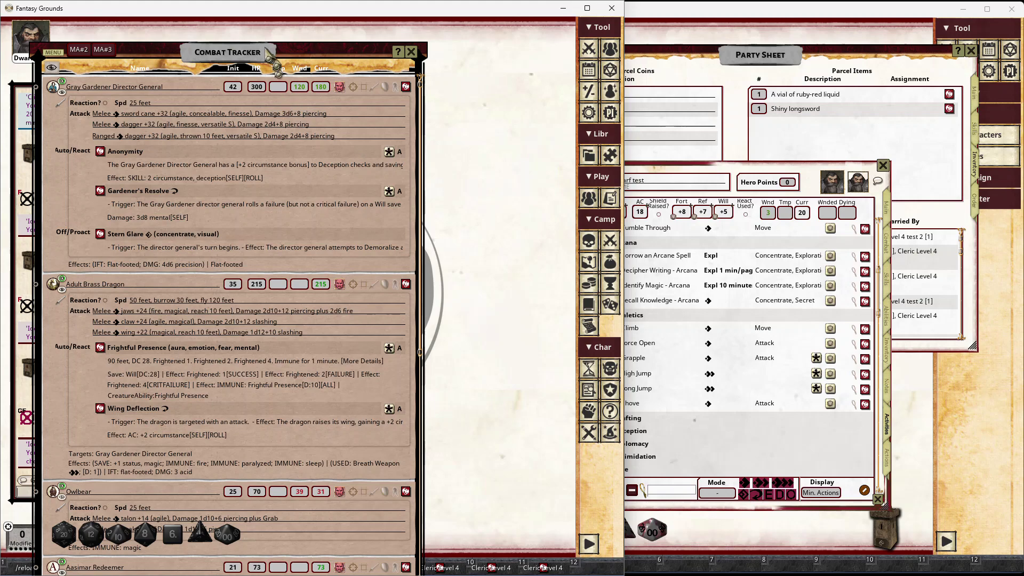
{"action": "left_click_drag", "start_coordinate": [260, 56], "coordinate": [49, 33]}
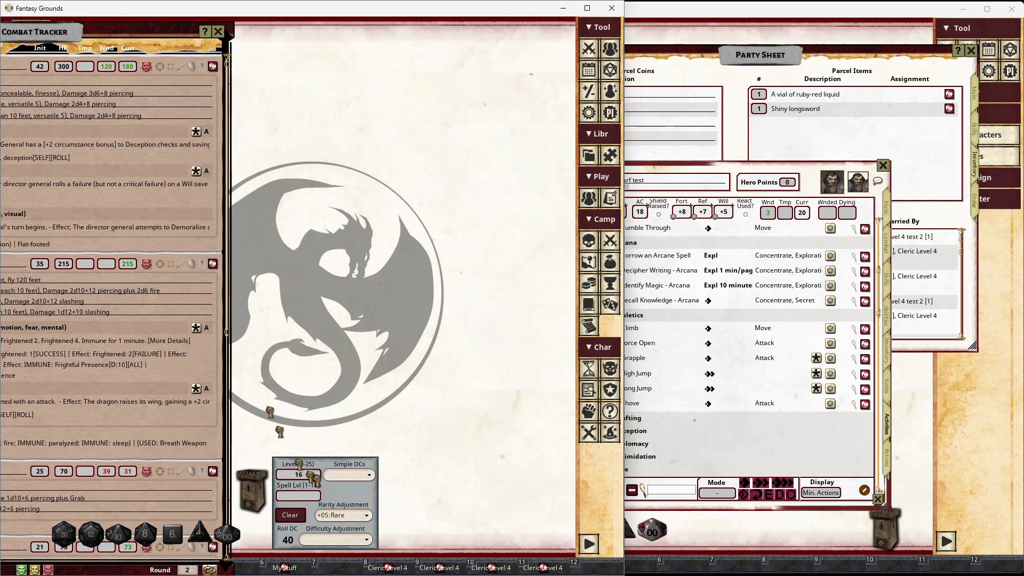
{"action": "left_click", "coordinate": [367, 515]}
{"action": "left_click", "coordinate": [344, 477]}
{"action": "scroll", "coordinate": [299, 475], "scroll_direction": "down", "scroll_amount": 5}
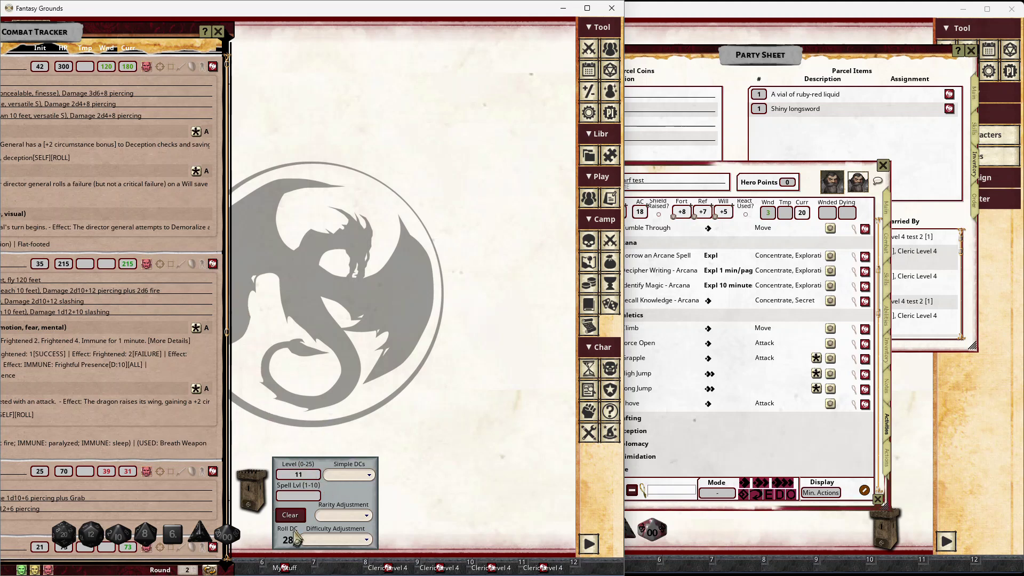
Set the DC calculator's difficulty adjustment to -10:Incredibly easy and close the combat tracker
{"action": "left_click", "coordinate": [367, 541]}
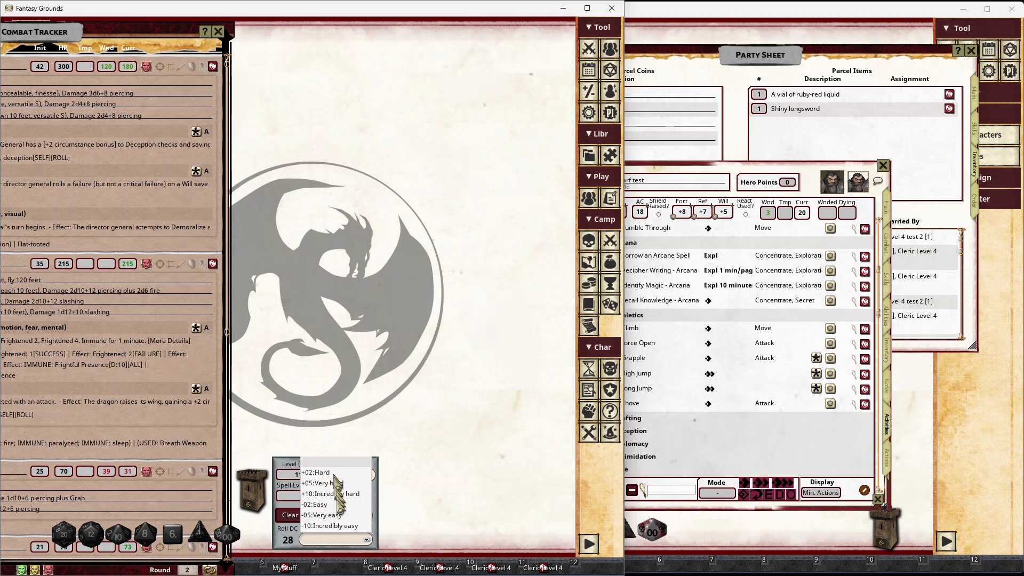
{"action": "left_click", "coordinate": [343, 526]}
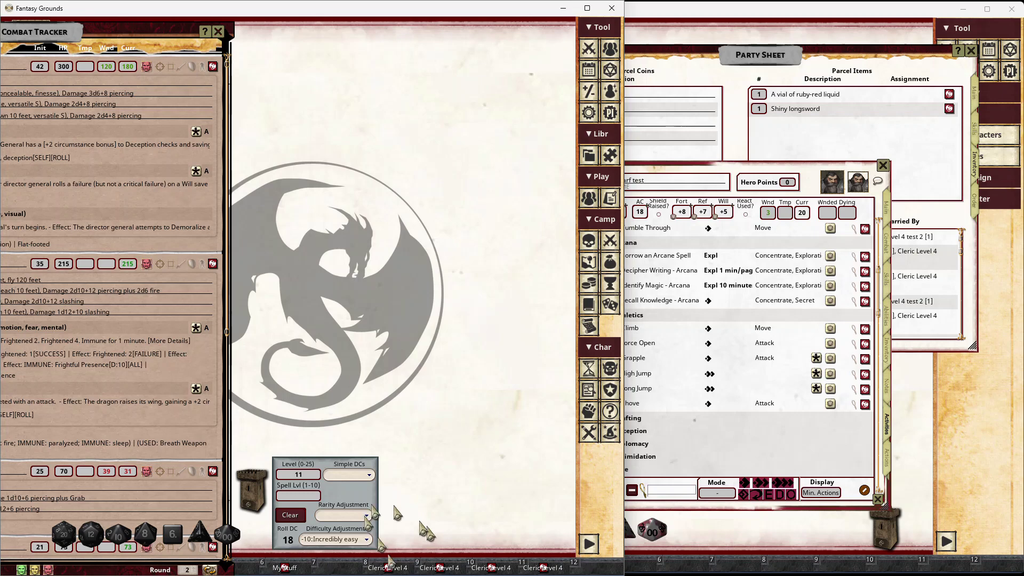
{"action": "left_click", "coordinate": [218, 32]}
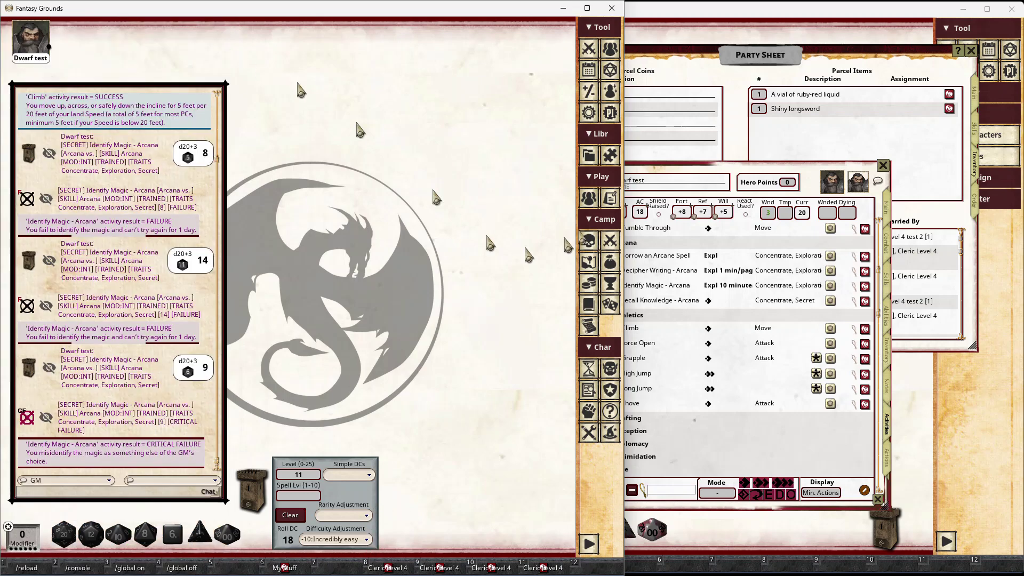
In the player window, roll Dwarf test's Recall Knowledge - Arcana activity
{"action": "left_click", "coordinate": [760, 189]}
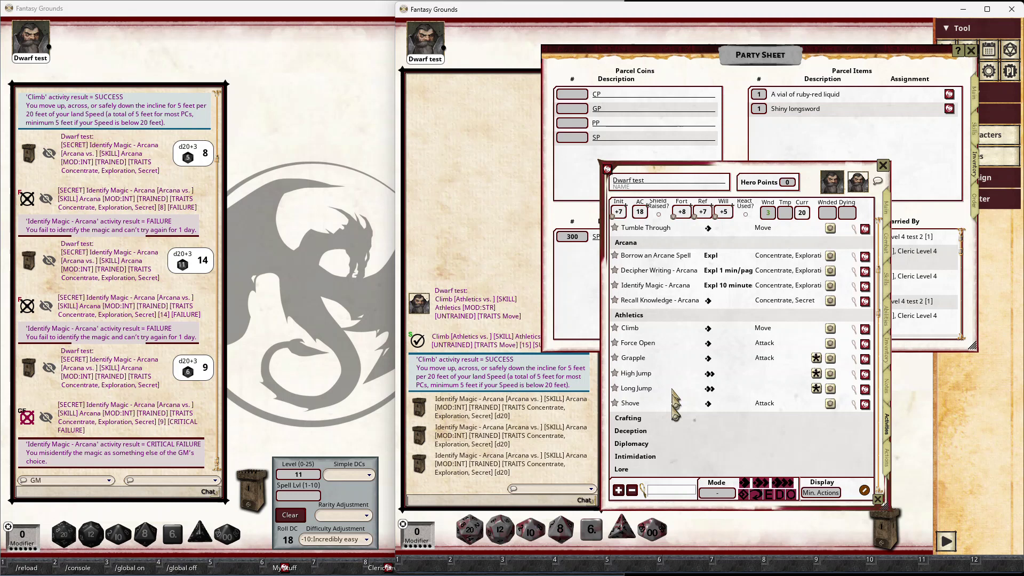
{"action": "left_click", "coordinate": [830, 301]}
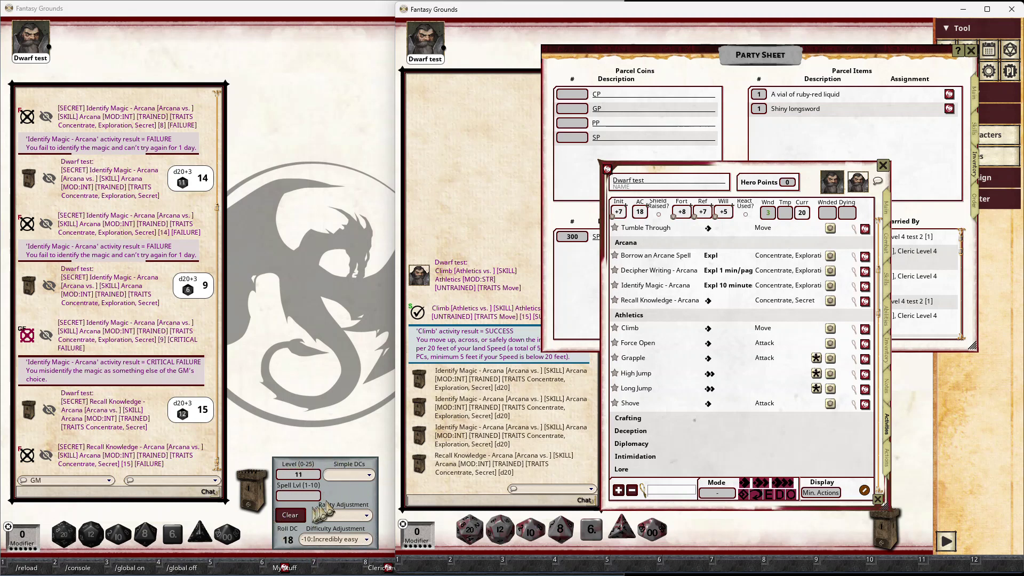
{"action": "double_click", "coordinate": [755, 344]}
Clear the DC calculator in the GM window and choose the simple DC 15:Trained
{"action": "left_click", "coordinate": [291, 515]}
{"action": "left_click", "coordinate": [368, 476]}
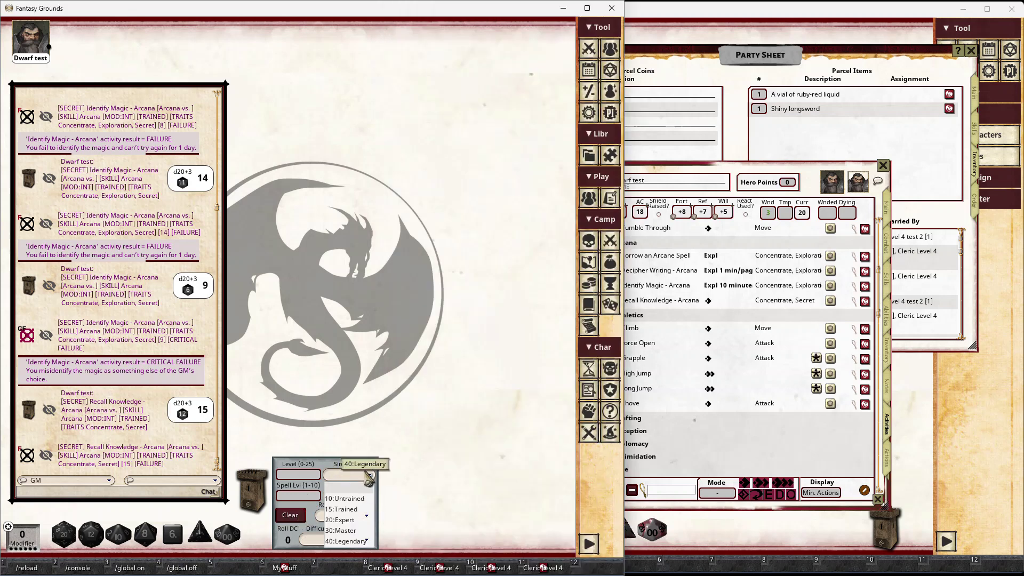
{"action": "left_click", "coordinate": [346, 515]}
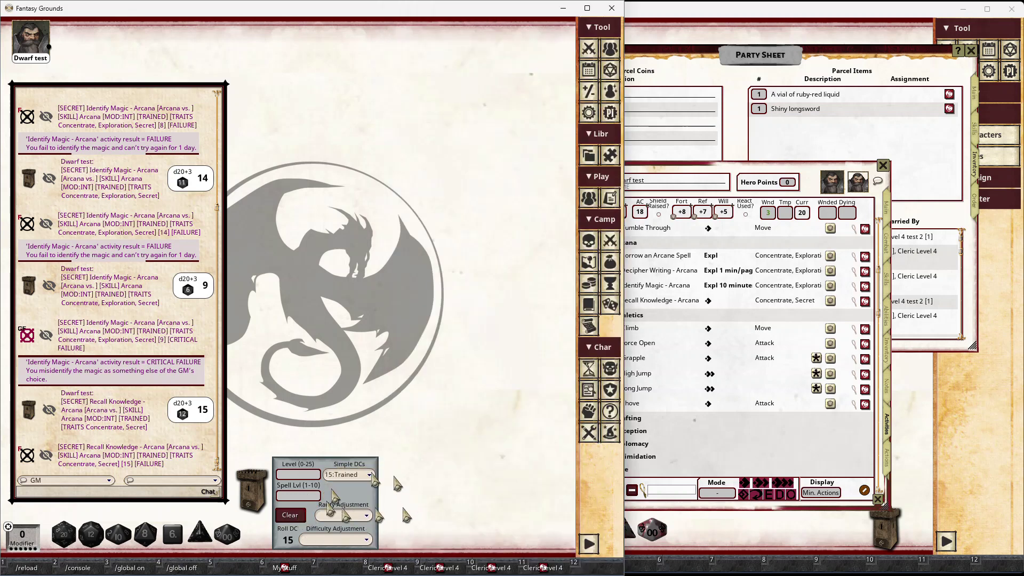
In the player window, roll Dwarf test's Climb activity twice against the Trained simple DC
{"action": "left_click", "coordinate": [811, 167]}
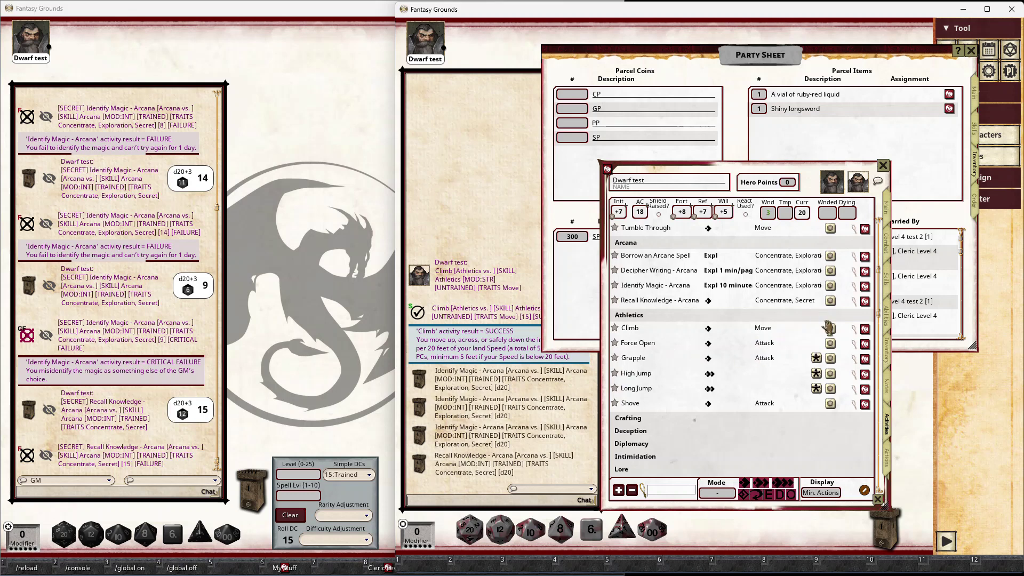
{"action": "left_click", "coordinate": [831, 333]}
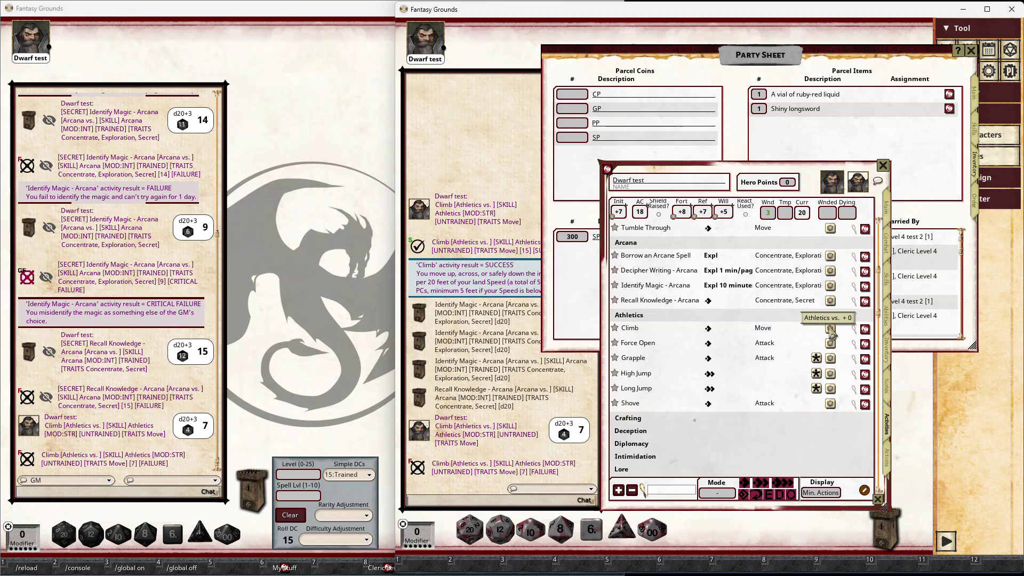
{"action": "left_click", "coordinate": [831, 330]}
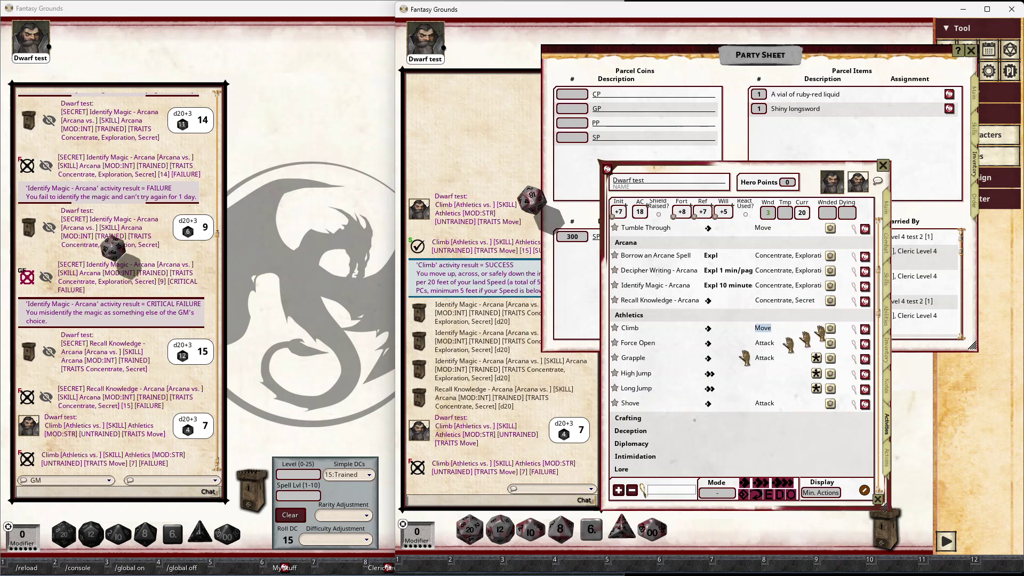